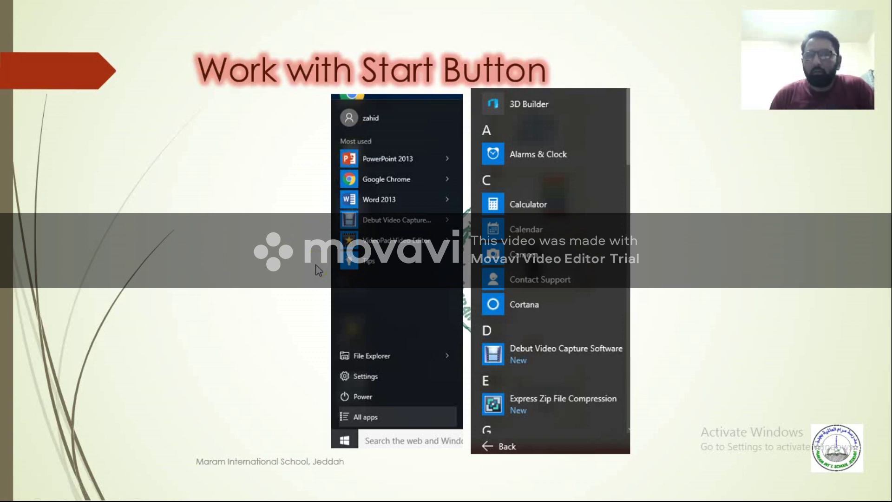
- Reveal the remaining points on the Work with Start Button slide, and minimize the presentation to show the desktop
left_click(317, 266)
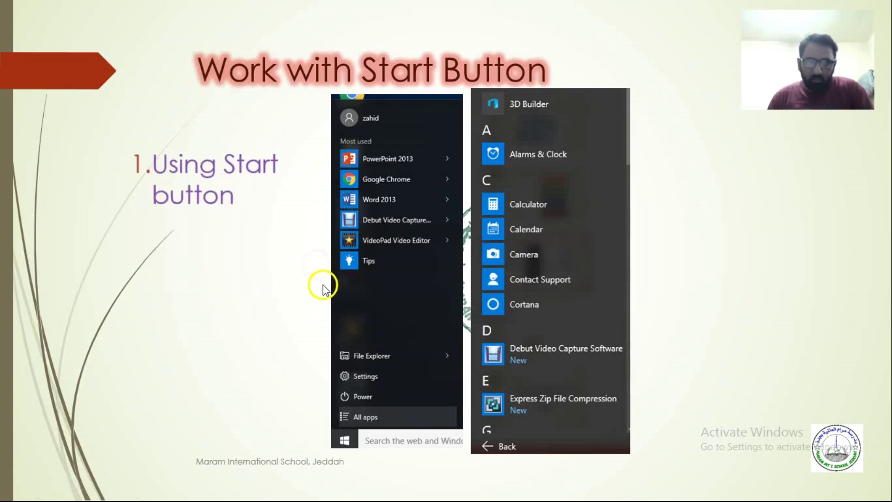
left_click(298, 340)
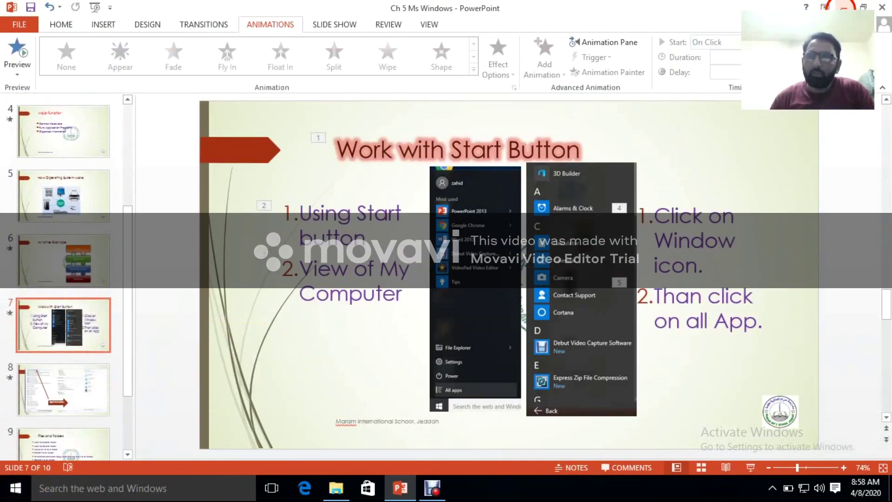
left_click(843, 6)
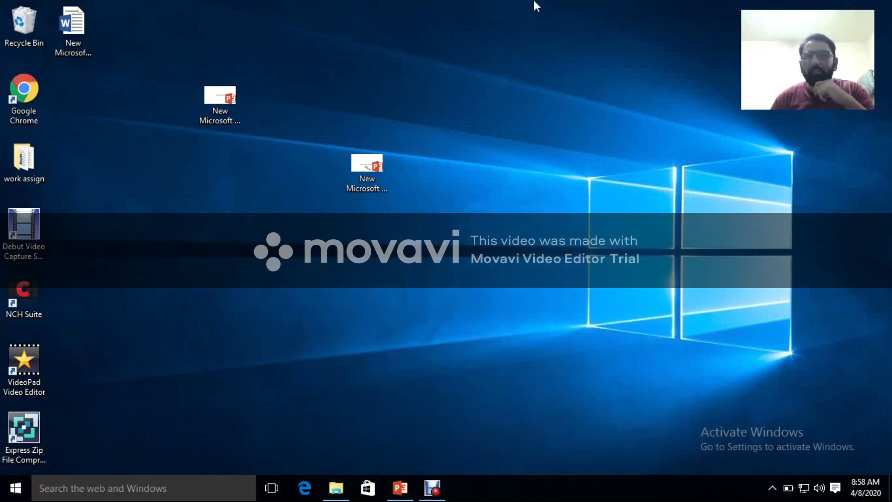
left_click_drag(132, 75, 633, 418)
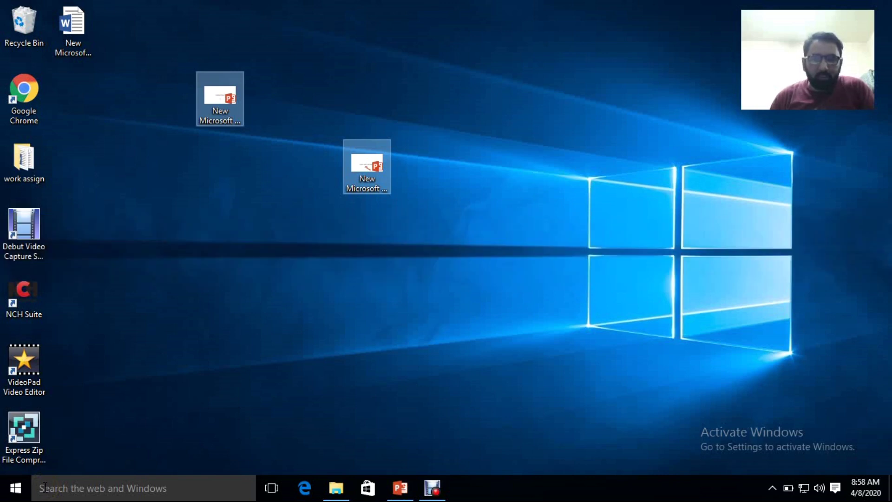
- Show the Start menu's full list of installed apps and browse it through to the end
left_click(16, 486)
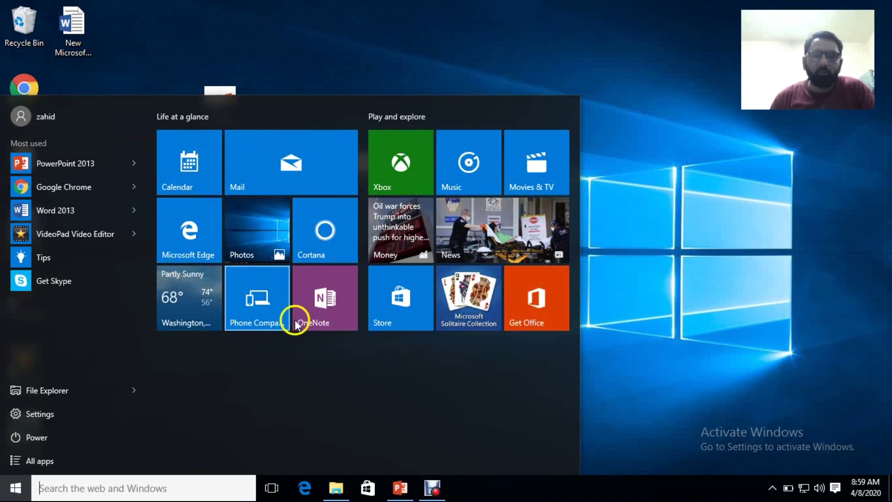
left_click(387, 372)
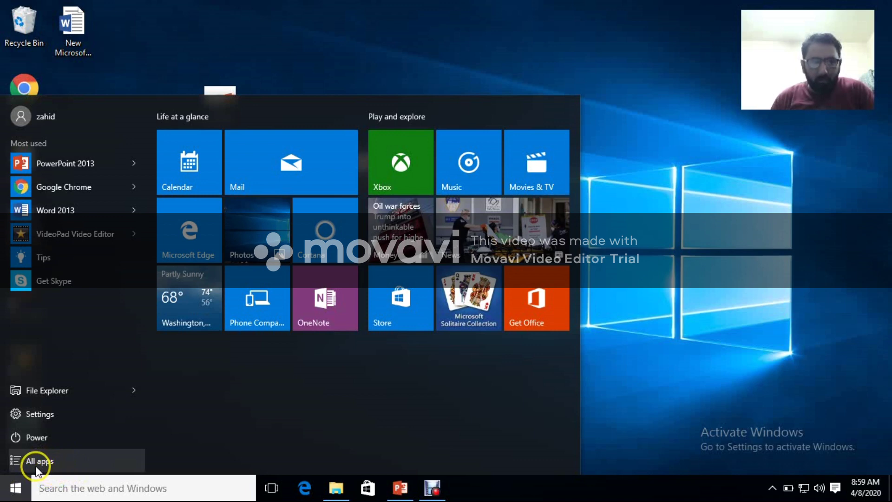
left_click(22, 461)
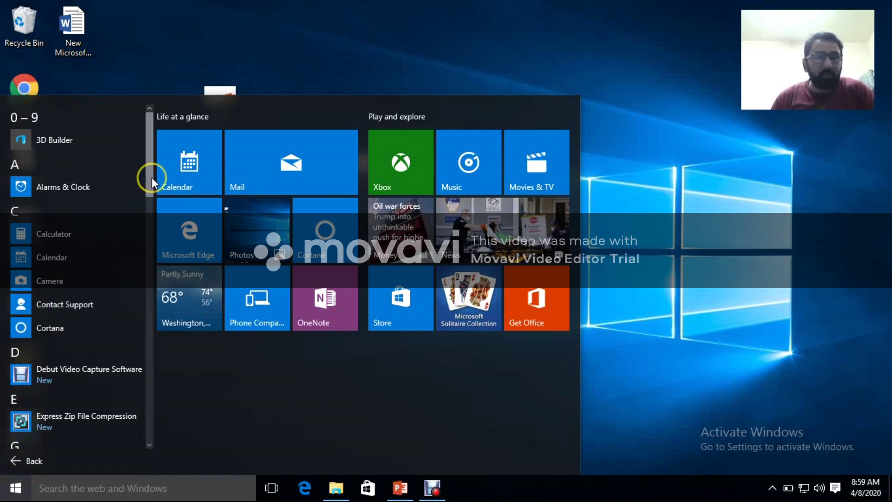
left_click_drag(152, 188, 152, 308)
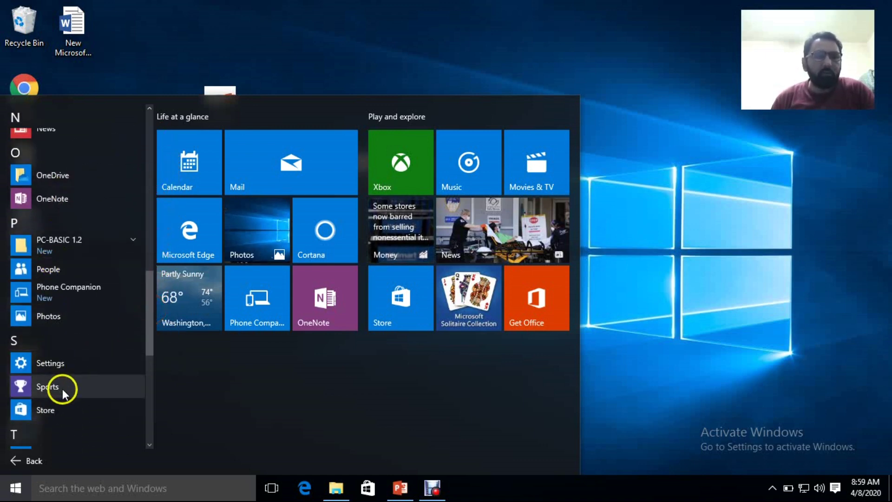
scroll(64, 390, "down", 3)
left_click_drag(151, 370, 150, 435)
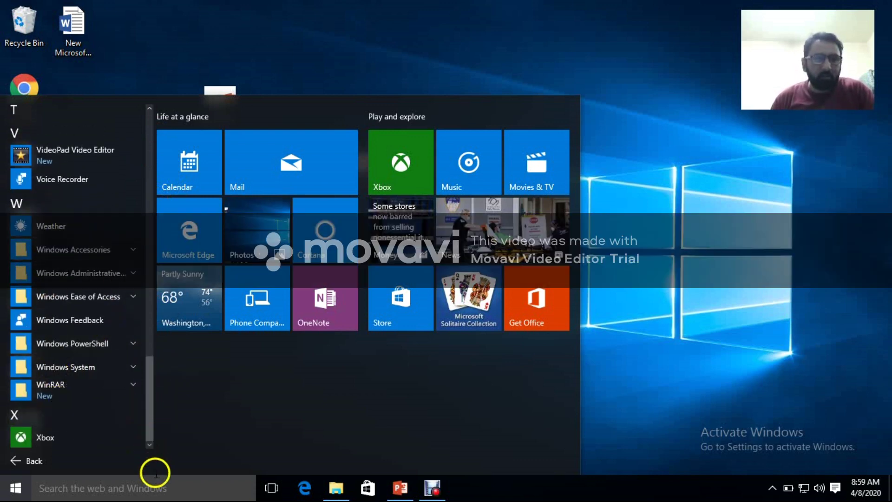
left_click(118, 488)
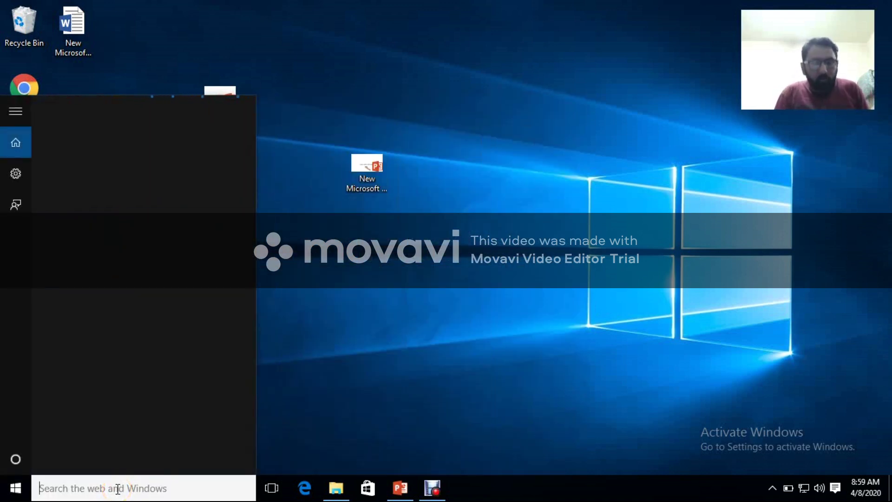
type("ms")
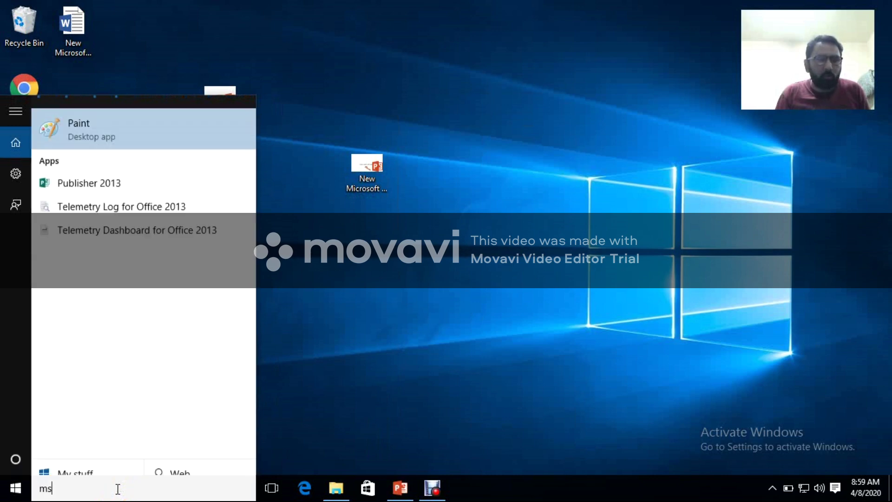
type(" word")
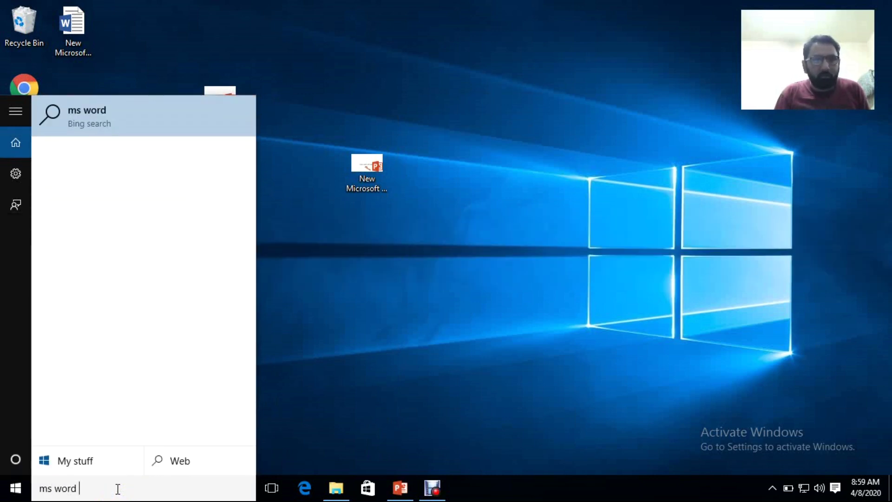
key("BackSpace")
key("BackSpace")
key("BackSpace")
key("BackSpace")
key("BackSpace")
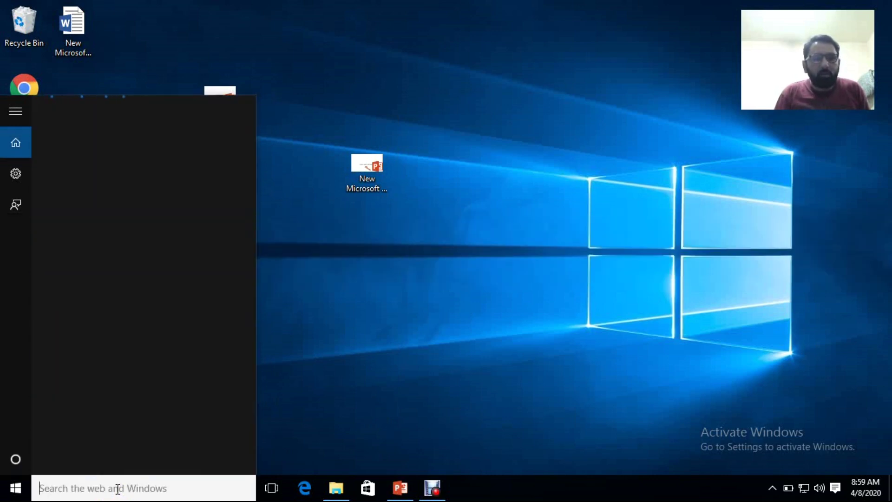
- Search Windows for "word" to launch Word 2013, and close it again from its start screen
type("word")
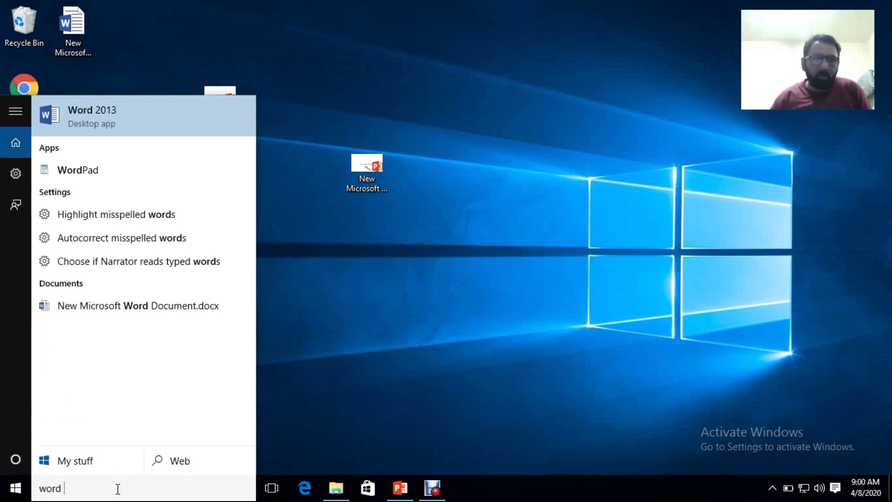
left_click(96, 109)
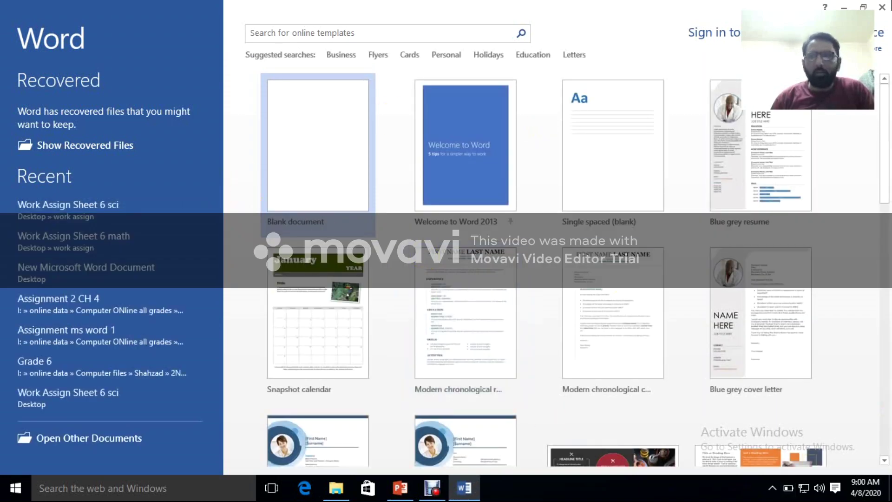
left_click(883, 9)
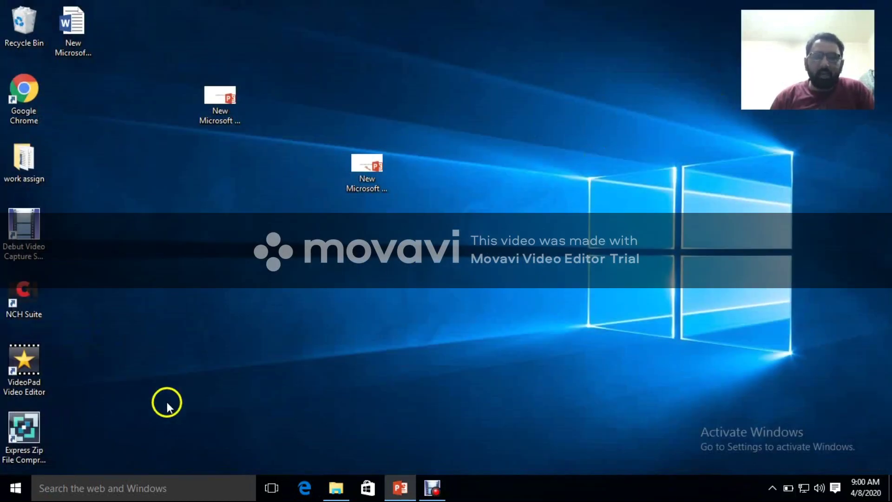
left_click(98, 487)
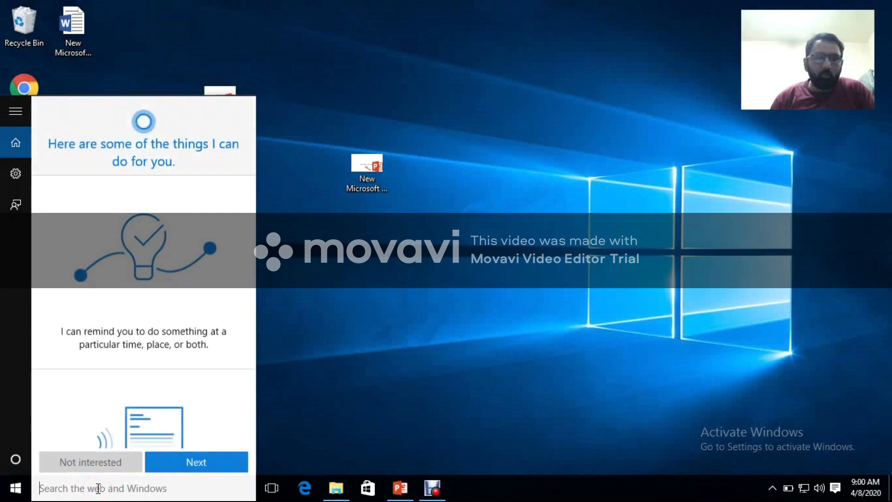
left_click(84, 488)
left_click(87, 488)
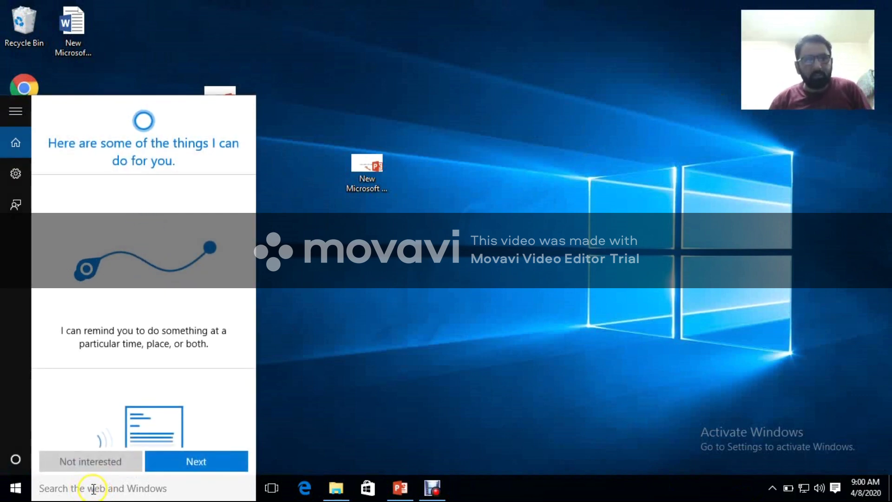
left_click(347, 374)
left_click(175, 426)
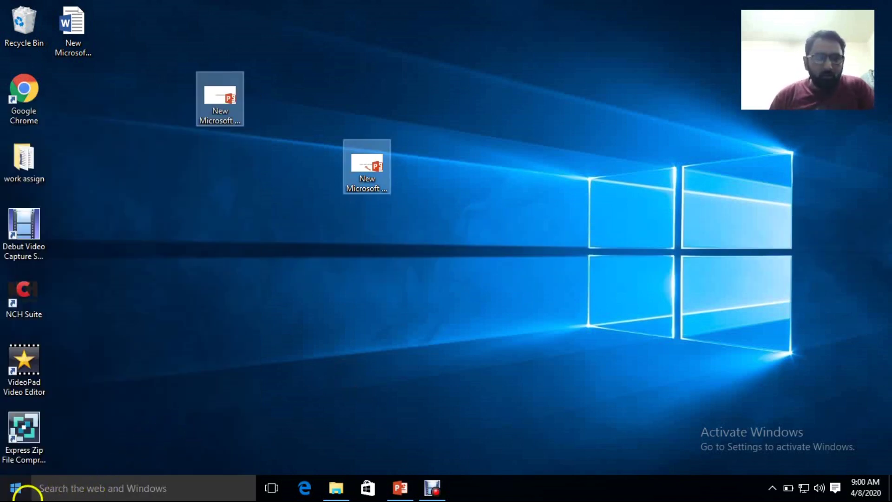
- Search Windows for "explor" to find File Explorer, and dismiss the results without opening anything
left_click(16, 487)
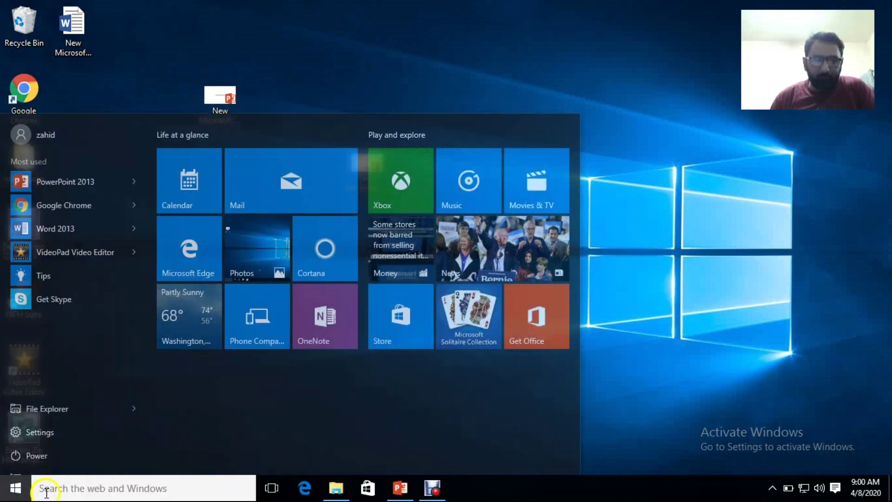
left_click(55, 492)
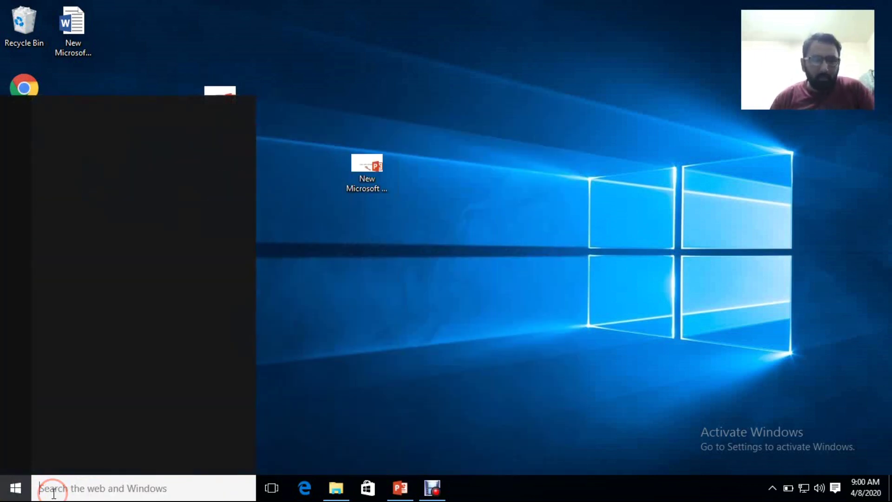
type("w")
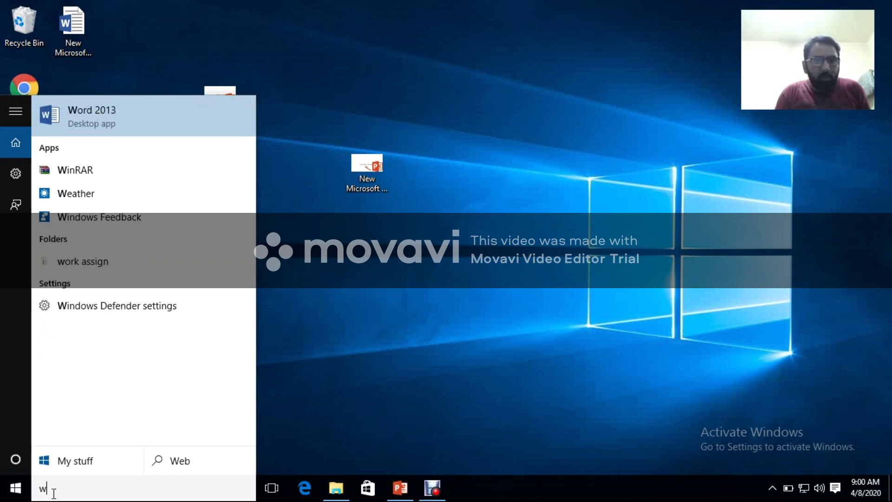
type("indow explor")
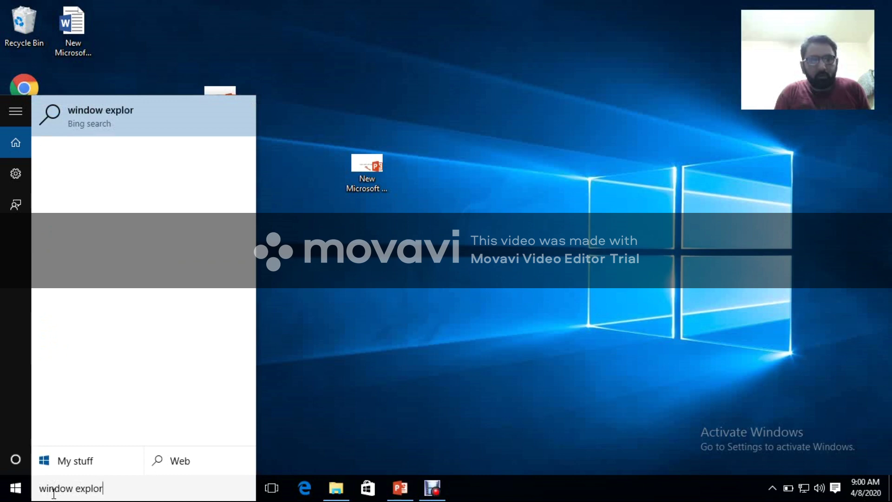
key("BackSpace")
key("BackSpace")
key("BackSpace")
key("BackSpace")
key("BackSpace")
key("BackSpace")
type("explor")
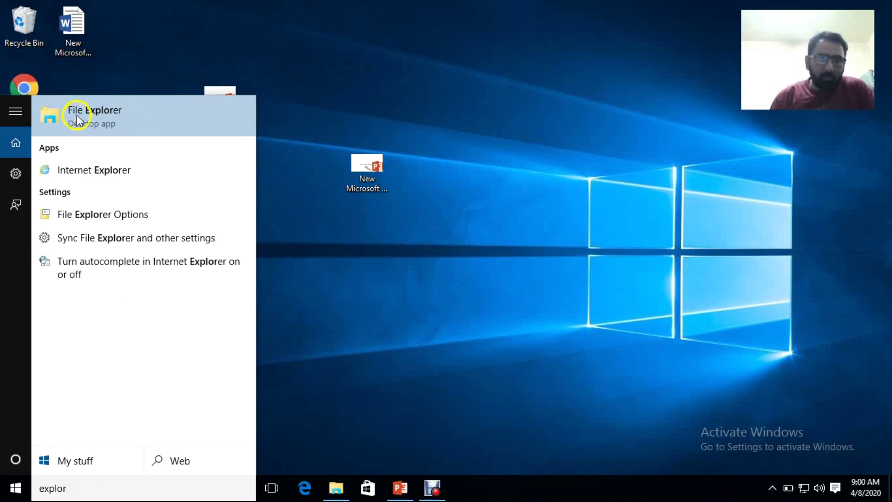
left_click(328, 294)
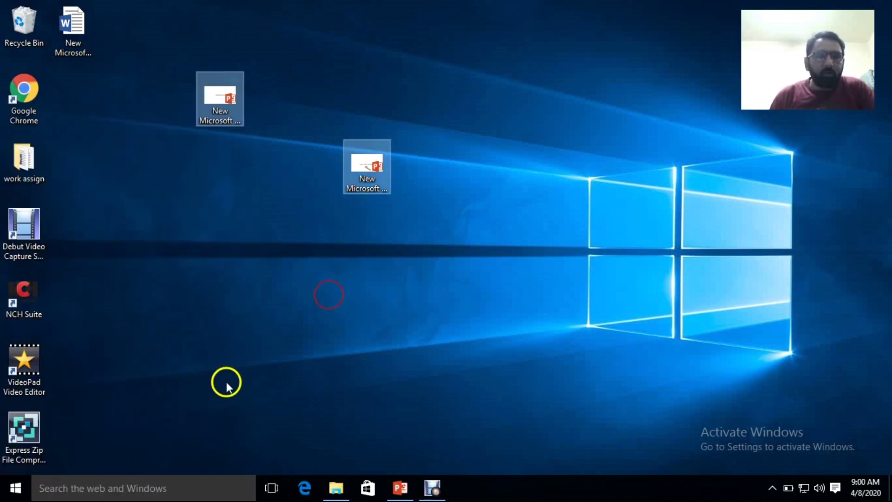
- View File Explorer's pinned and frequent folders from the Start menu, and return to the desktop
left_click(9, 495)
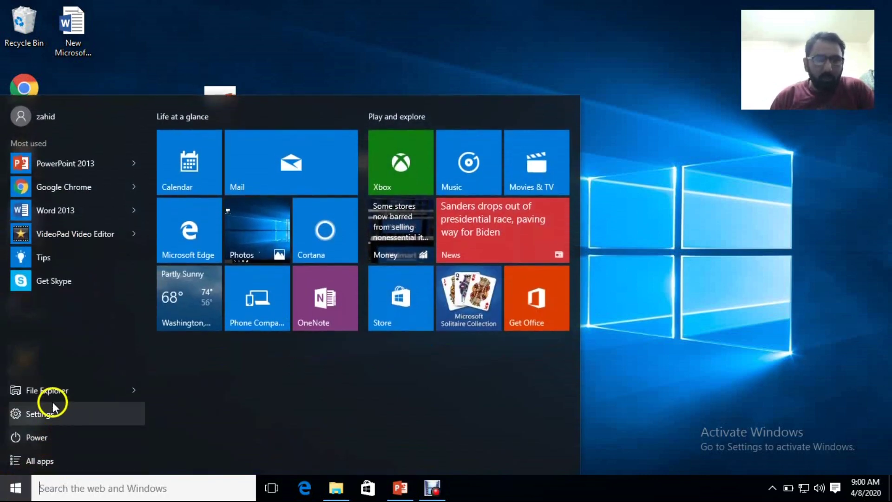
left_click(127, 392)
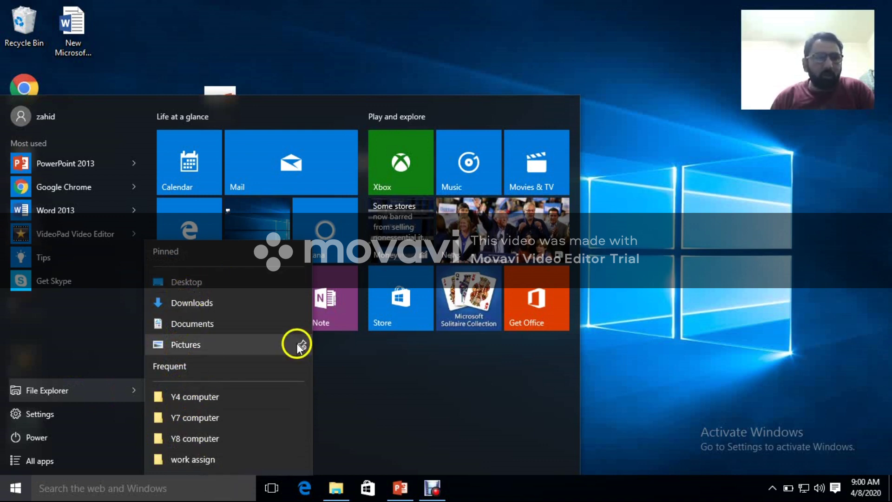
left_click(527, 13)
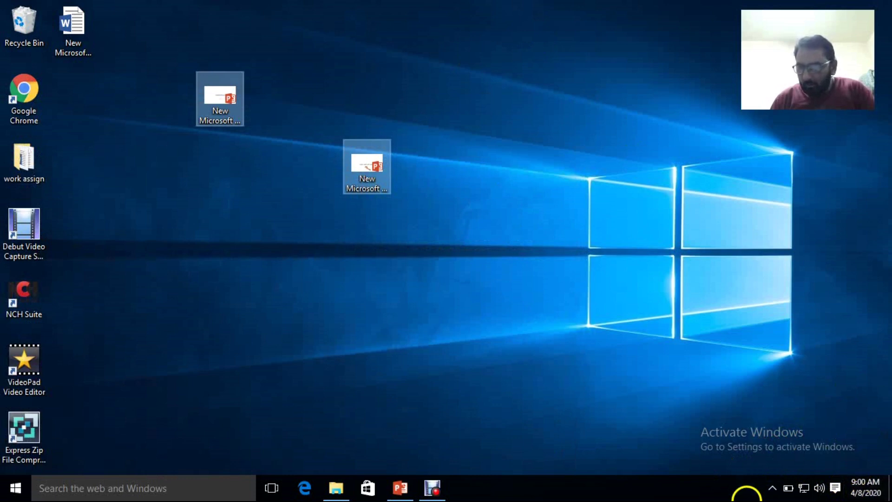
- Check the system calendar, network status and speaker volume, and dismiss them
left_click(860, 488)
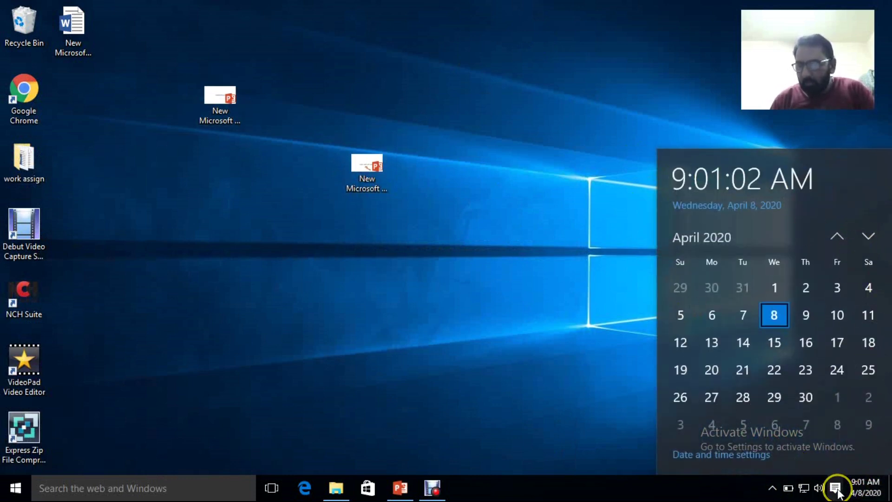
left_click(800, 490)
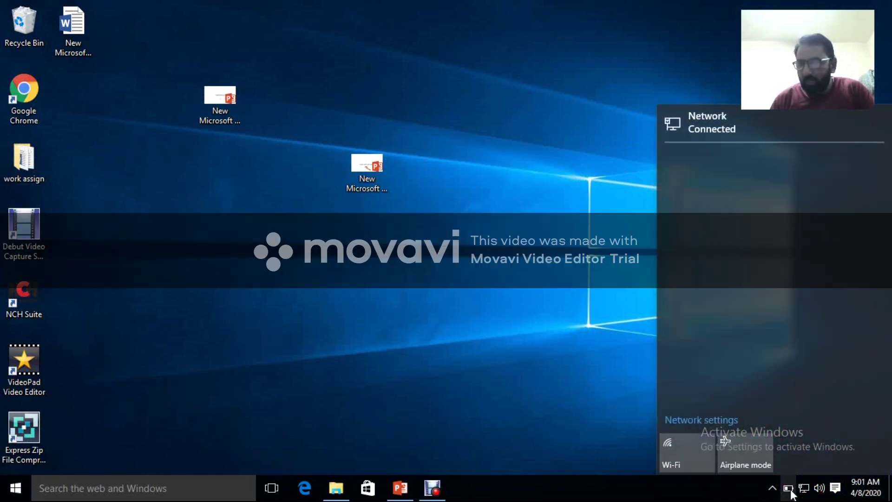
left_click(820, 488)
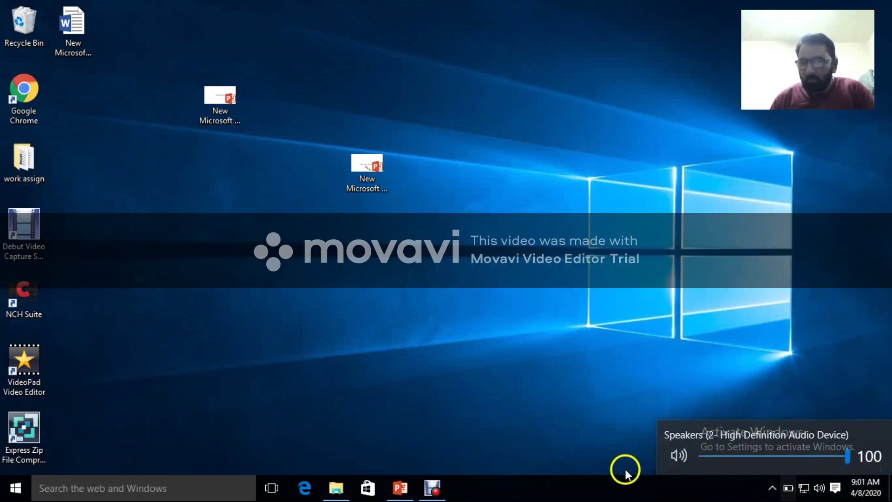
left_click(469, 495)
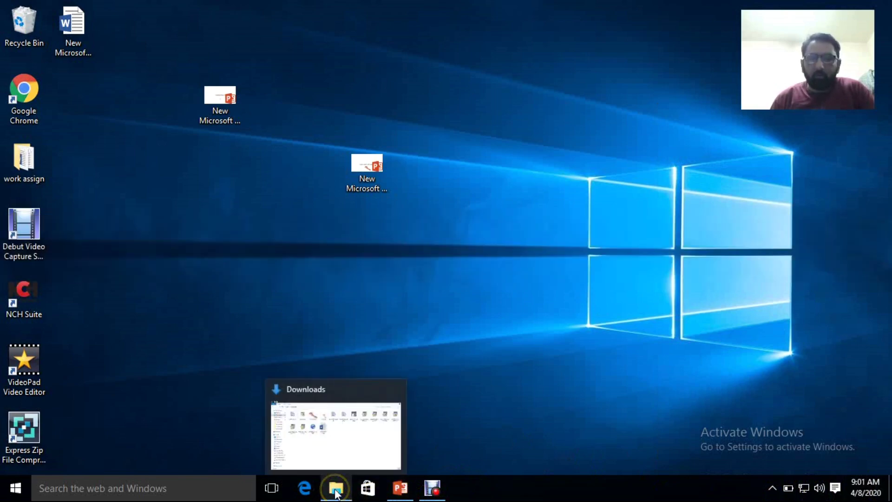
- Bring up the open File Explorer window and display the folders and drives of This PC
left_click(336, 493)
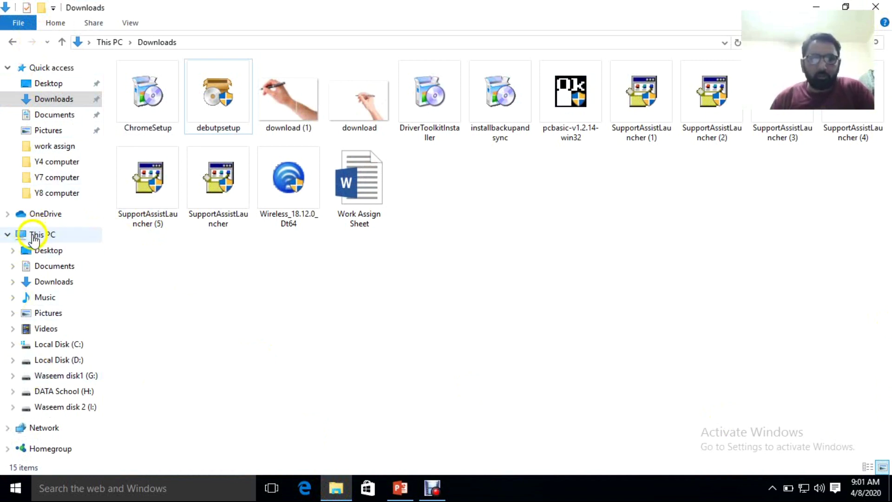
left_click(36, 234)
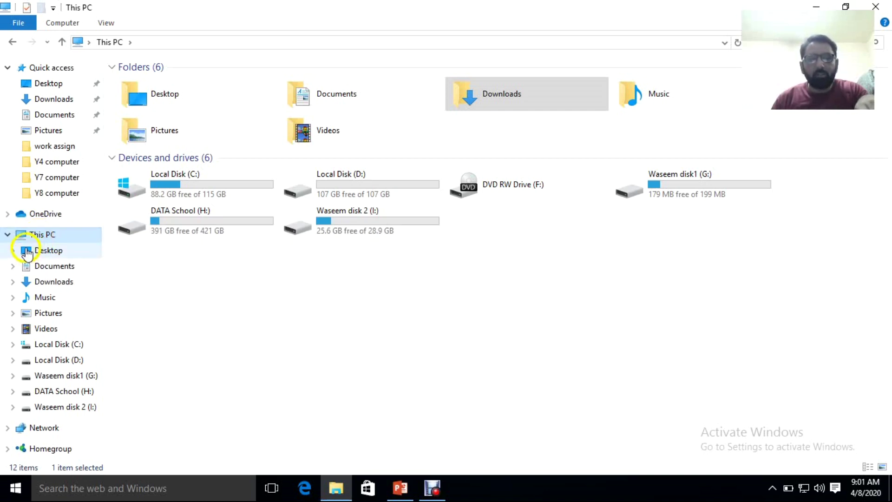
left_click(31, 236)
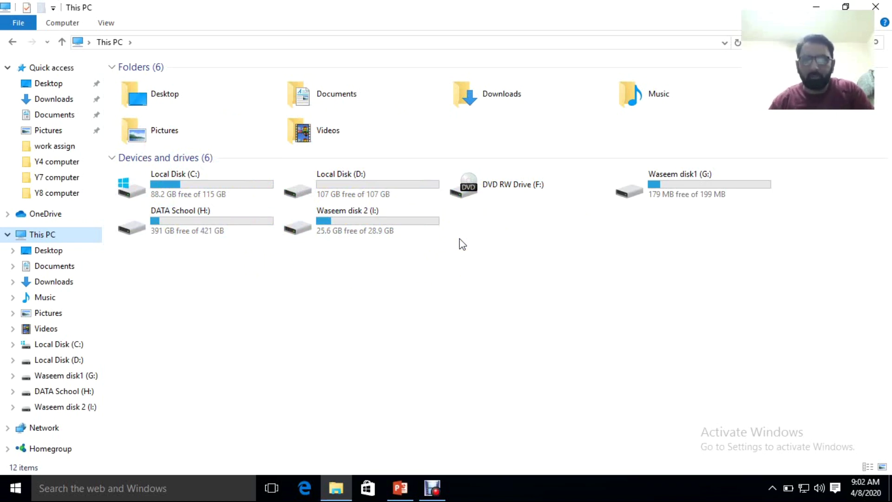
- Examine the drives listed under This PC, selecting the H:, I: and G: drives one after another
left_click(440, 265)
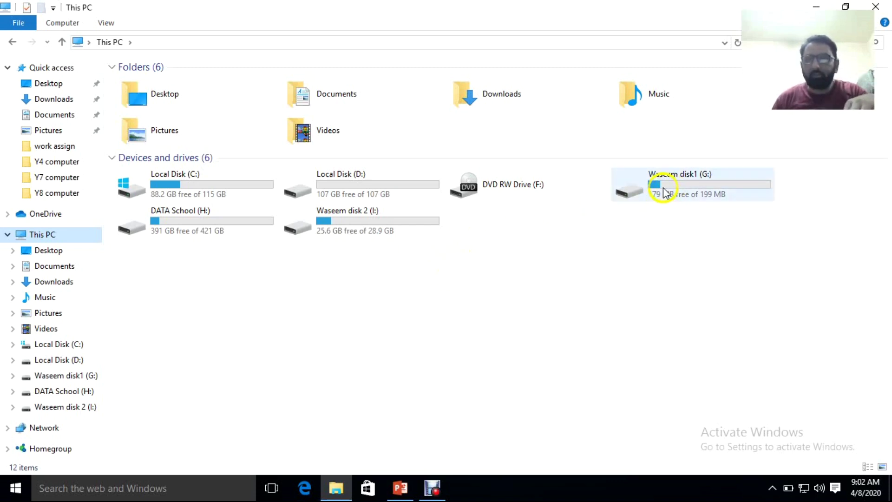
left_click(191, 224)
left_click(325, 207)
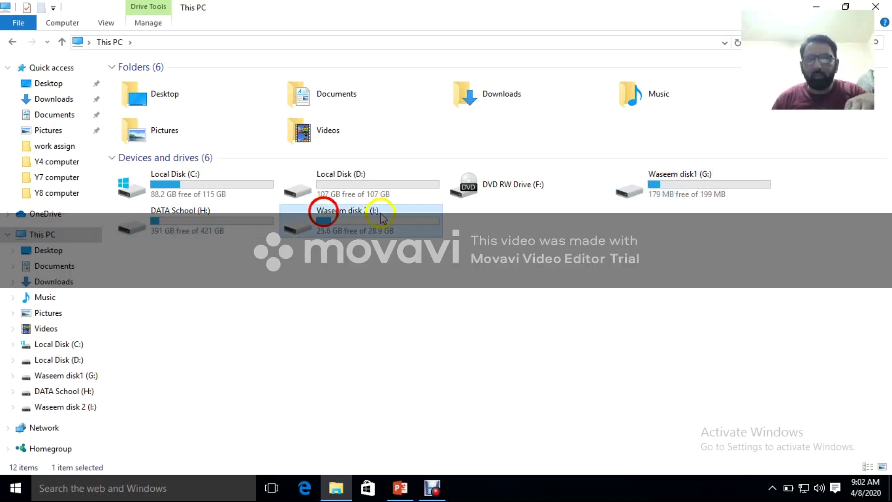
left_click(659, 192)
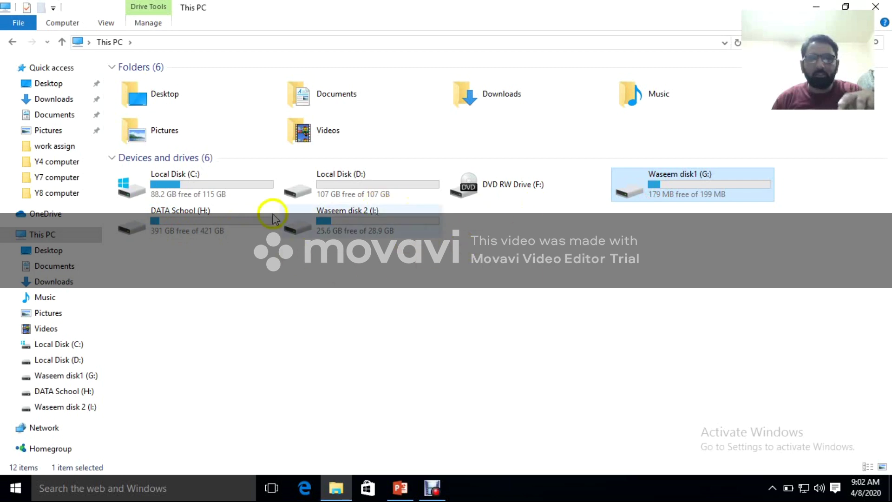
- Browse the contents of Downloads, Documents and the C:, D:, G:, H: and I: drives
left_click(51, 100)
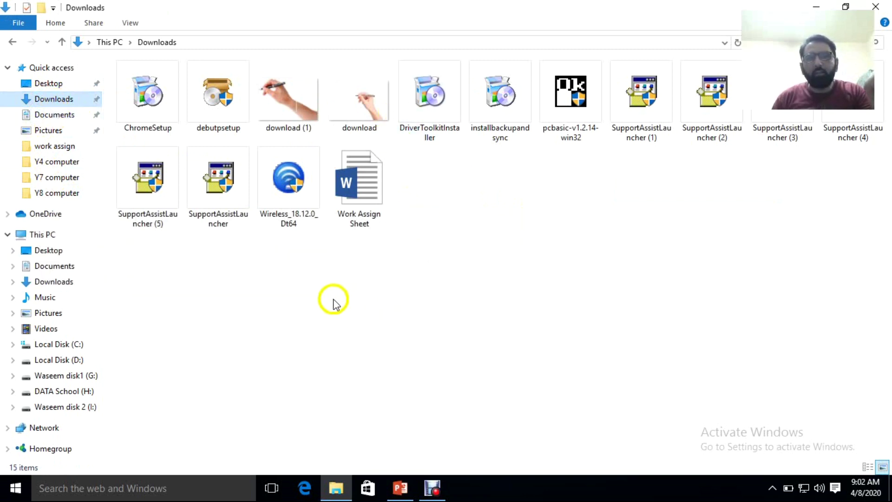
left_click(51, 115)
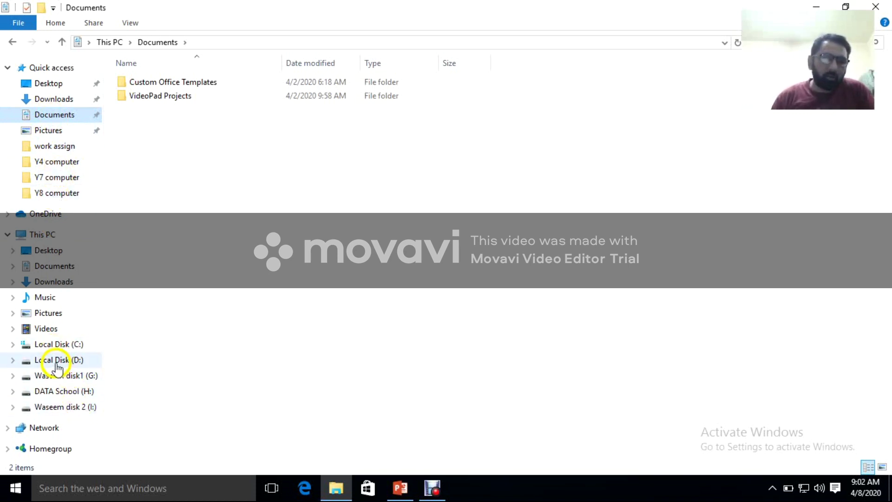
left_click(59, 343)
left_click(59, 360)
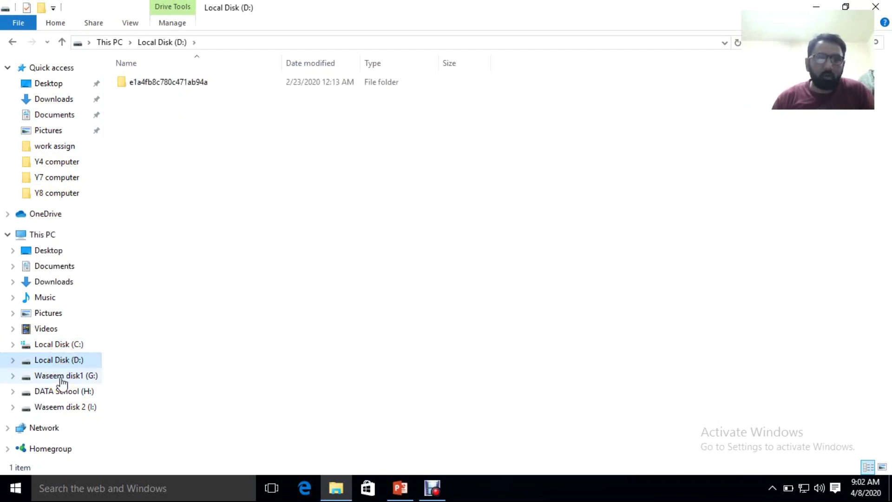
left_click(60, 377)
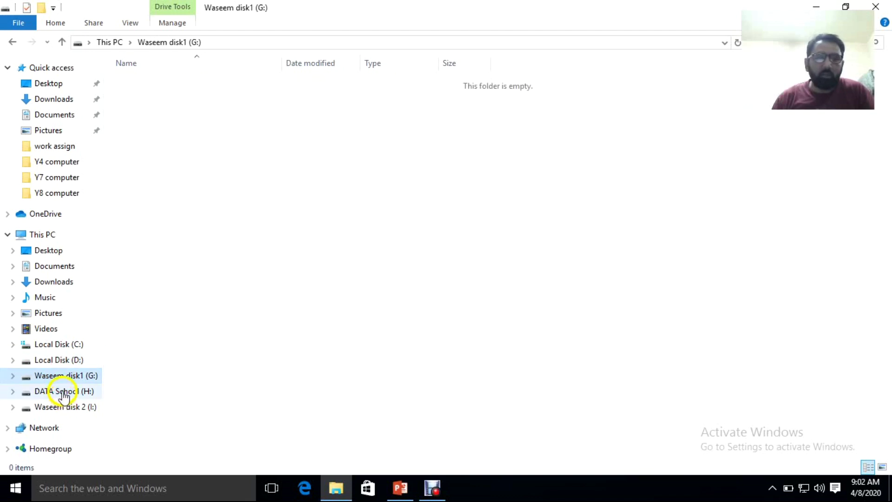
left_click(59, 391)
left_click(62, 406)
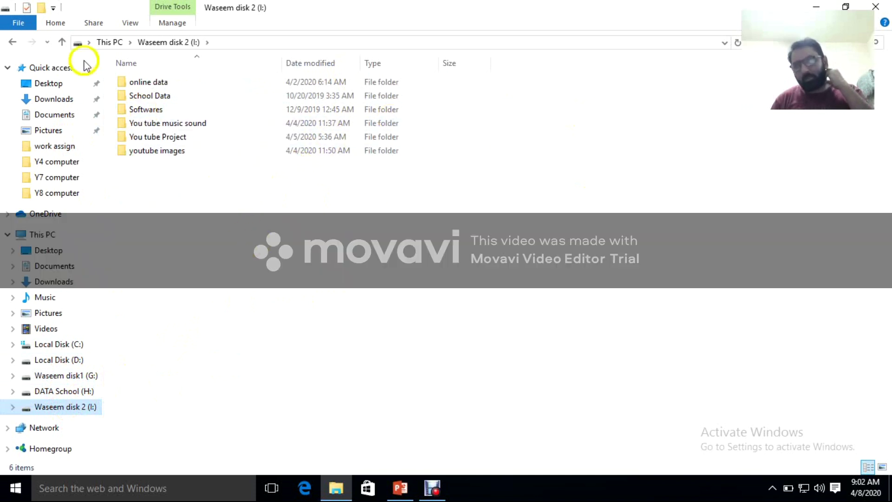
- Review File Explorer's File, Home, Share and View commands for the I: drive, including the Content and Tiles layouts, and dismiss them
left_click(22, 26)
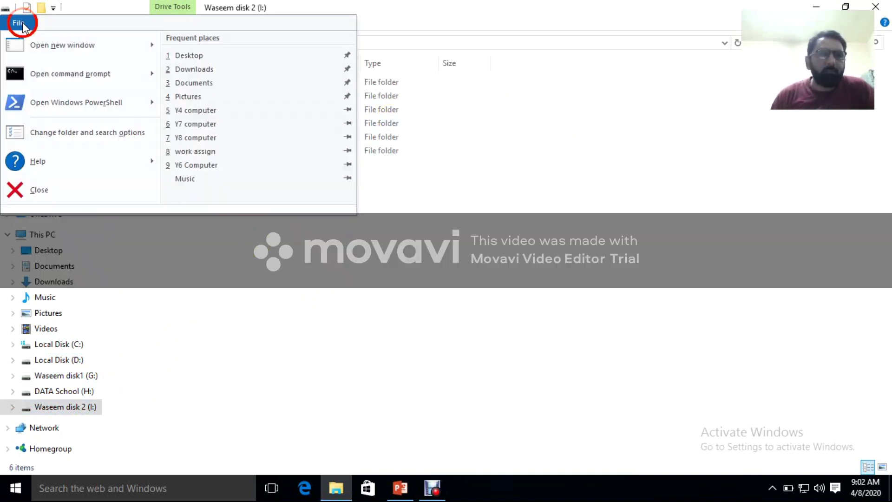
mouse_move(95, 81)
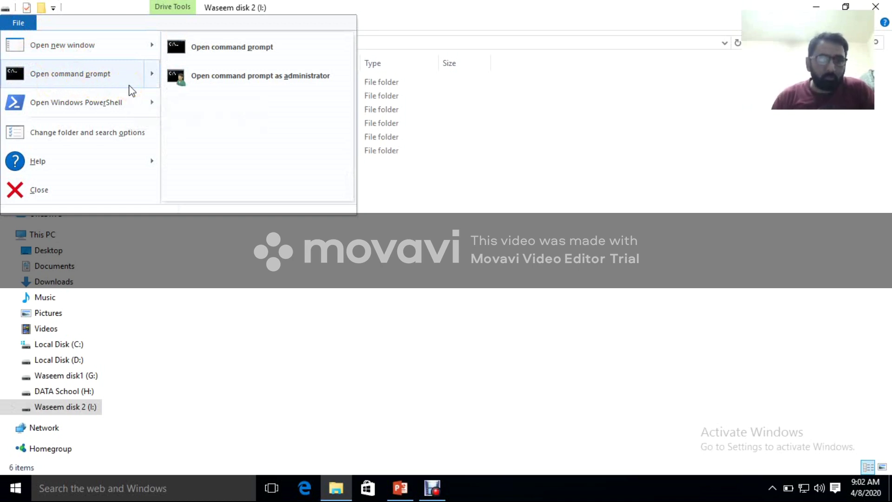
left_click(134, 21)
left_click(56, 21)
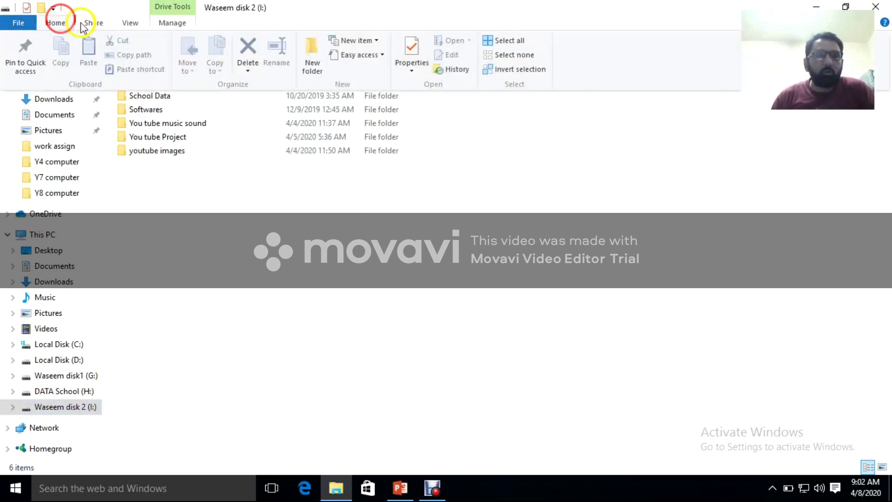
left_click(95, 23)
left_click(130, 23)
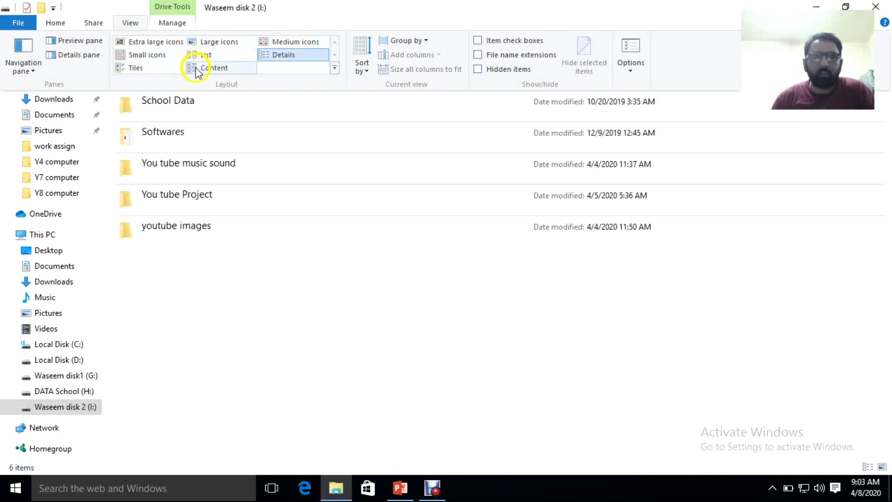
left_click(147, 70)
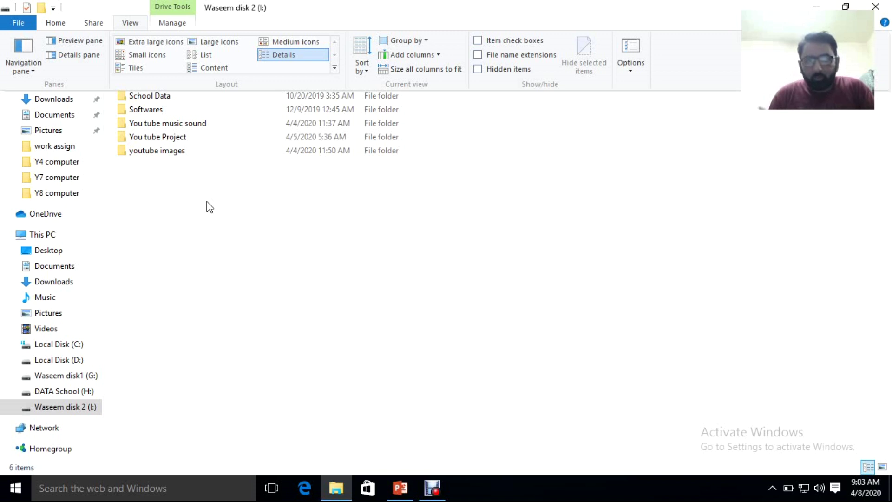
left_click(312, 291)
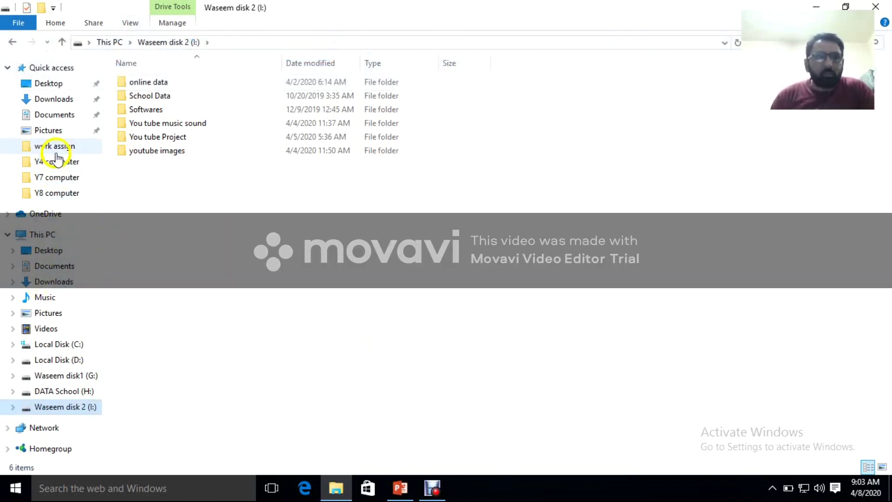
- Open the Documents folder in File Explorer
left_click(48, 115)
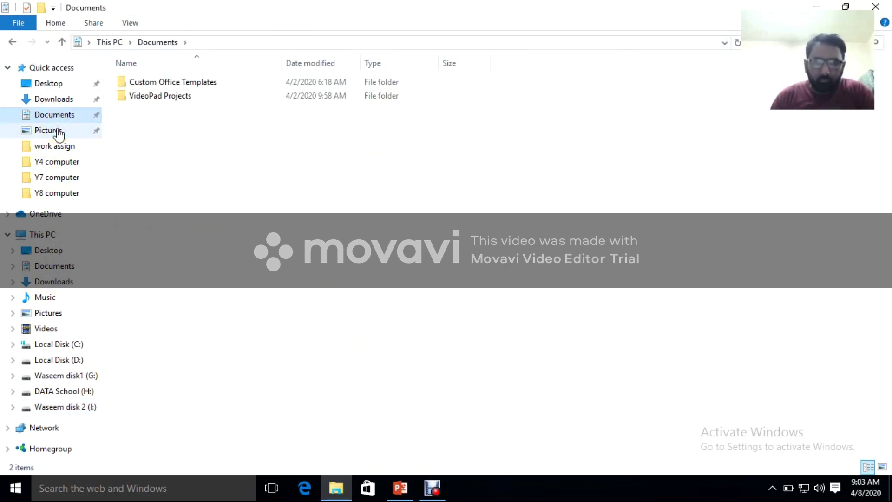
left_click(213, 217)
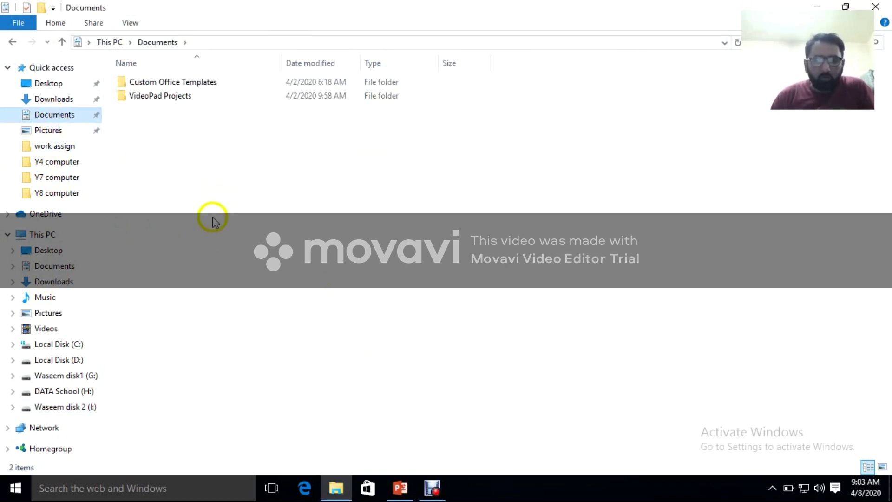
- Switch to the PowerPoint slide show, view the Files and Folders slide, and return to File Explorer
left_click(402, 485)
scroll(340, 340, "down", 2)
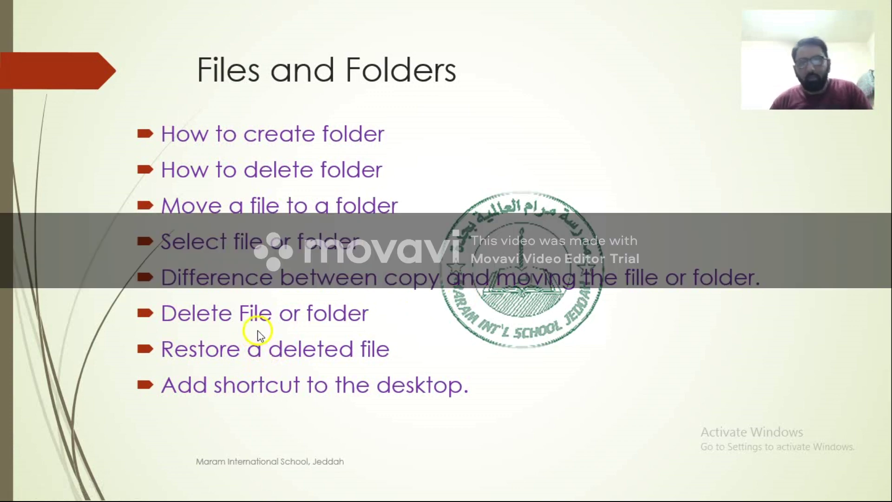
key("Escape")
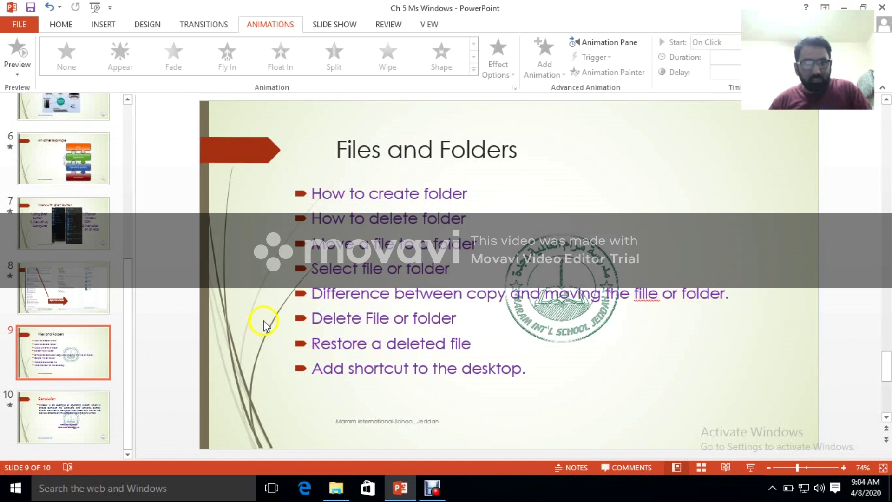
left_click(844, 6)
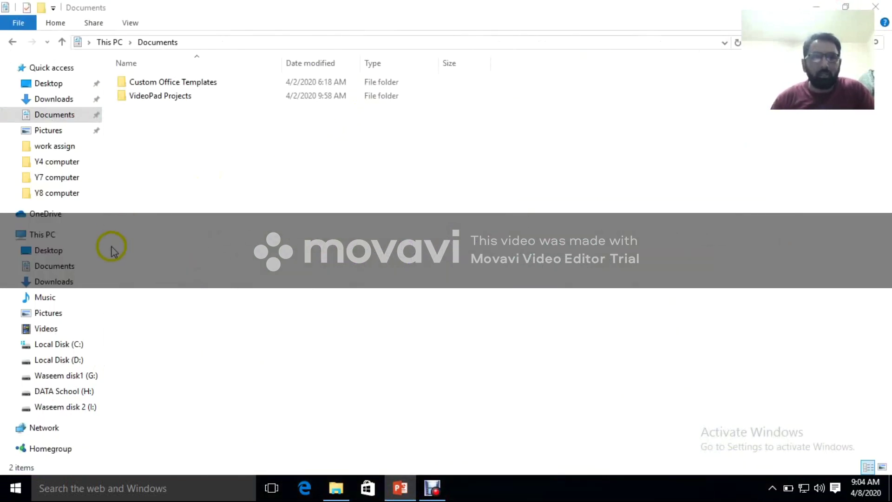
- Create a folder named "my work" in Documents, and check inside it before returning to Documents
left_click(32, 116)
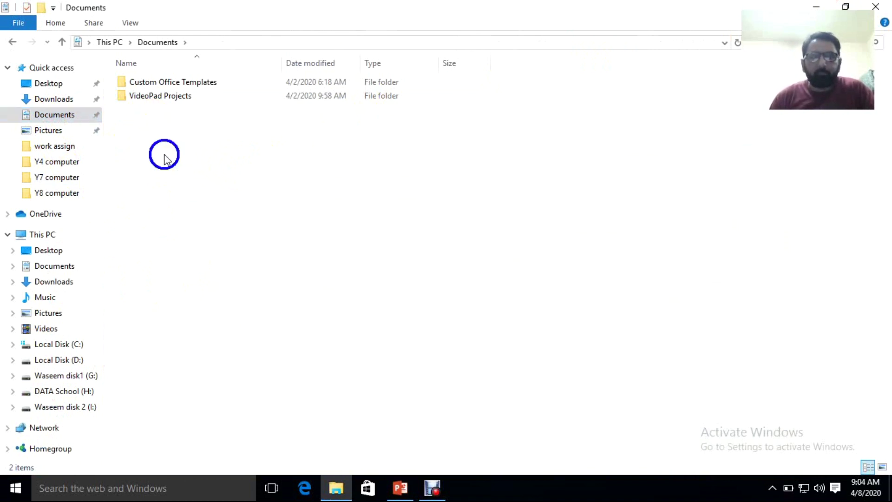
right_click(164, 155)
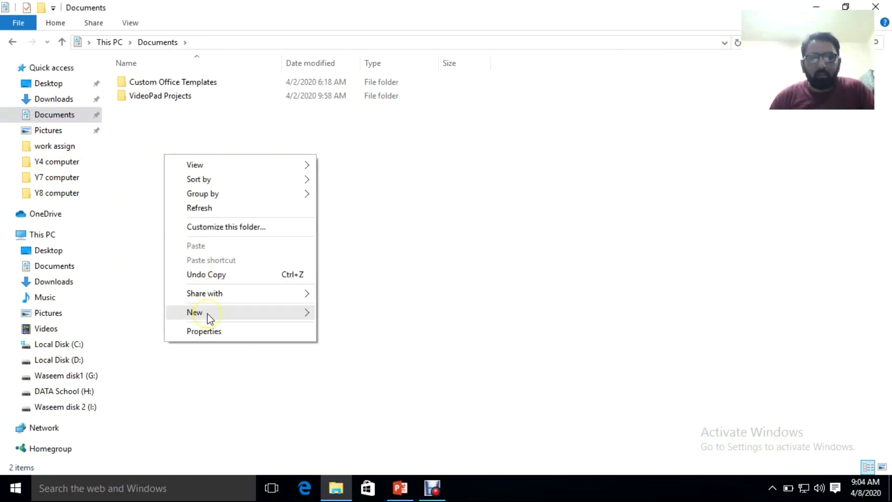
left_click(335, 193)
right_click(215, 167)
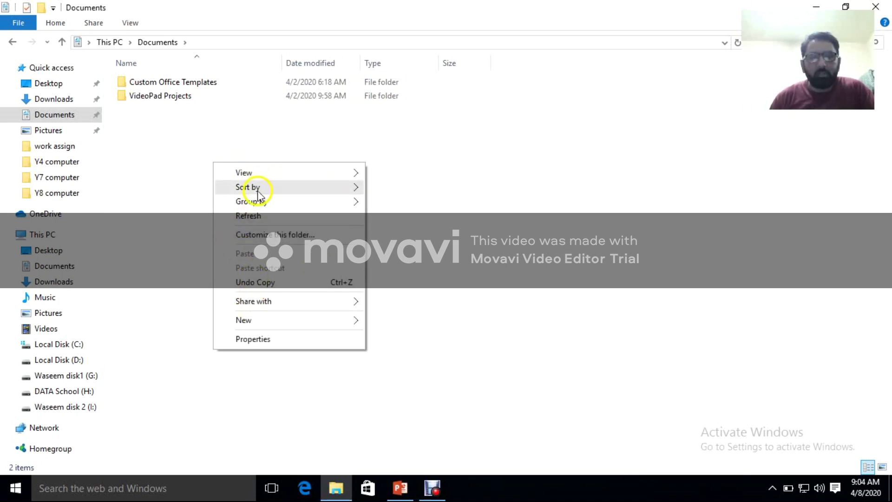
left_click(255, 321)
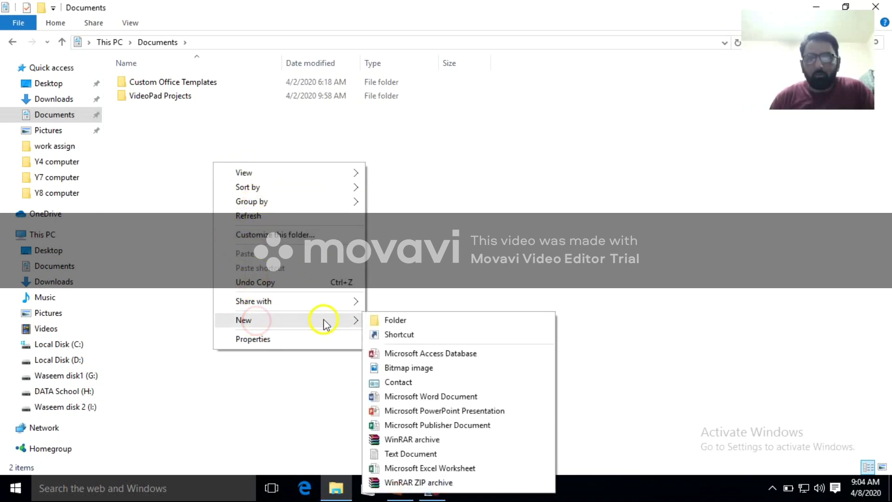
left_click(392, 319)
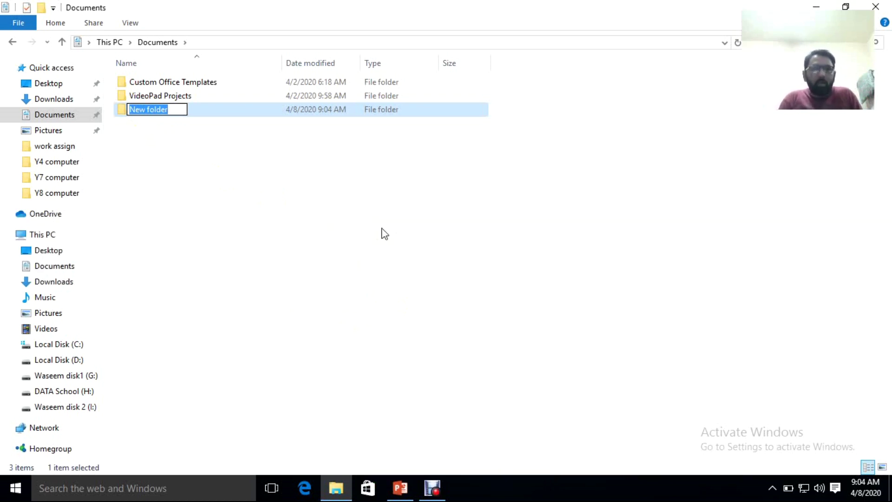
type("my work")
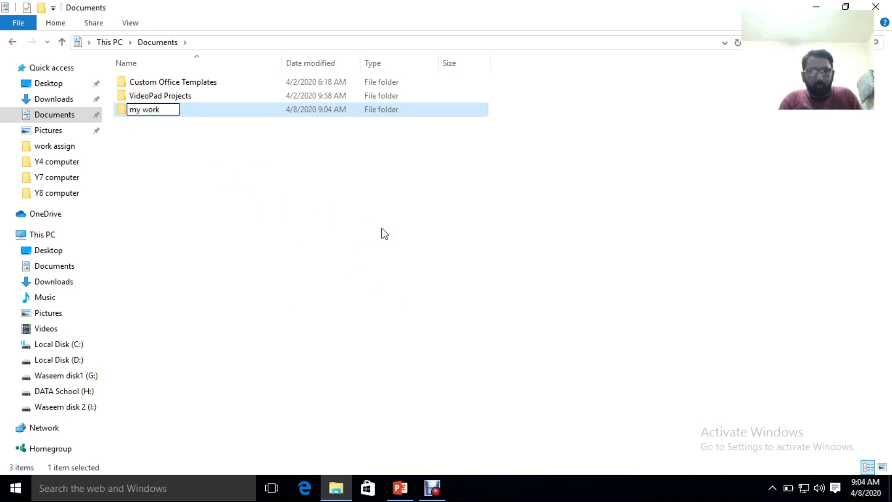
left_click(382, 231)
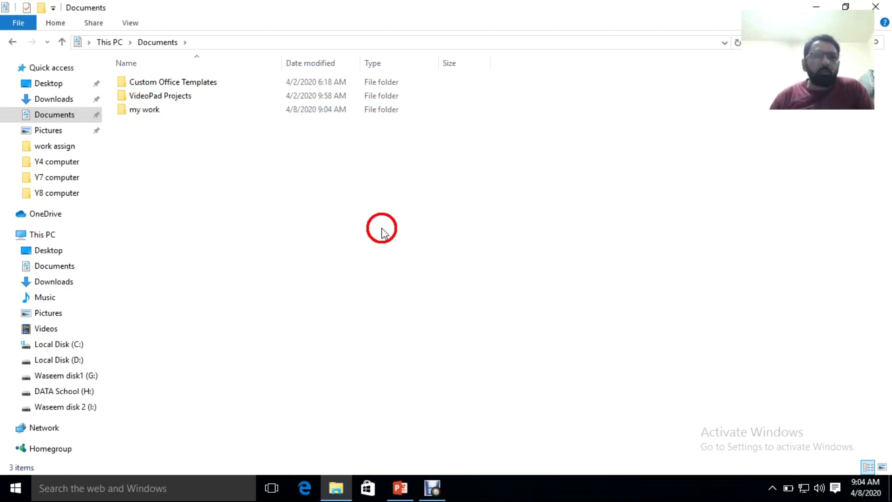
double_click(155, 112)
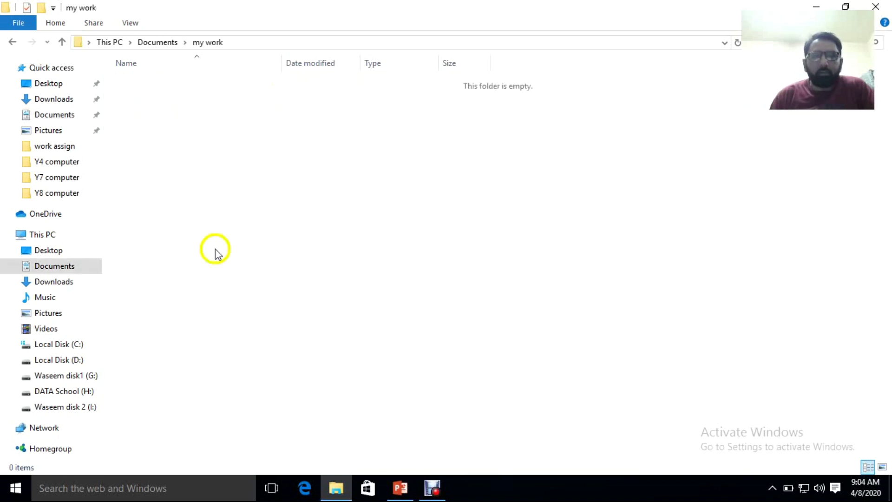
left_click(11, 43)
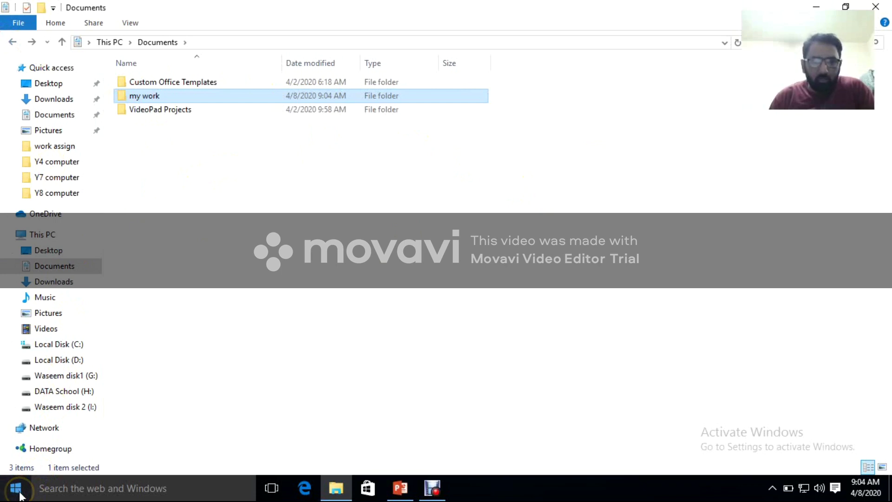
- Search Windows for "wor", launch Word, and create a blank document
left_click(73, 488)
type("w")
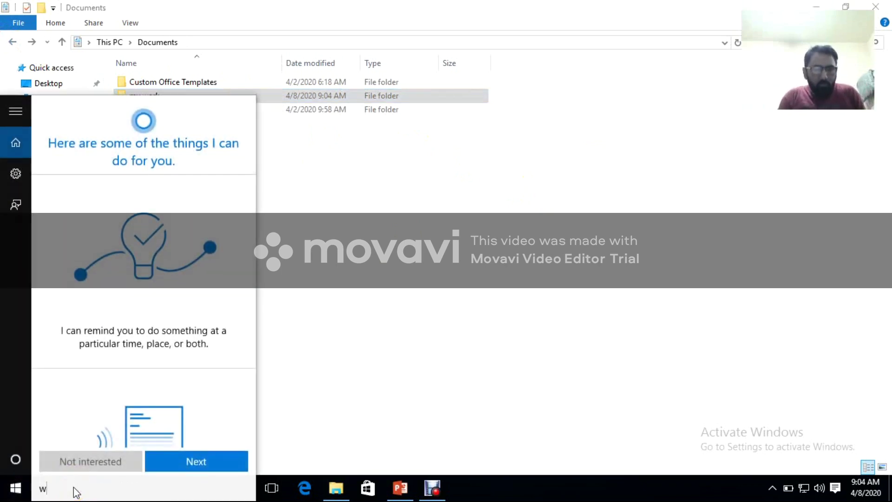
type("or")
key("Return")
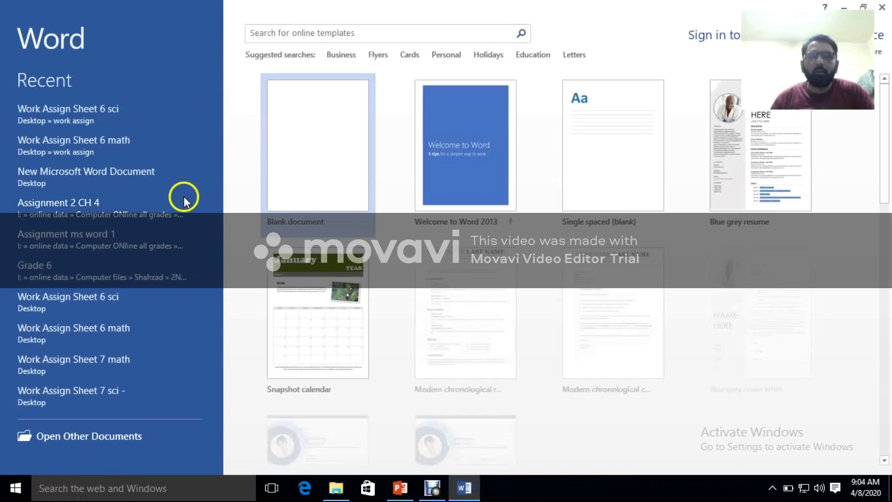
left_click(274, 169)
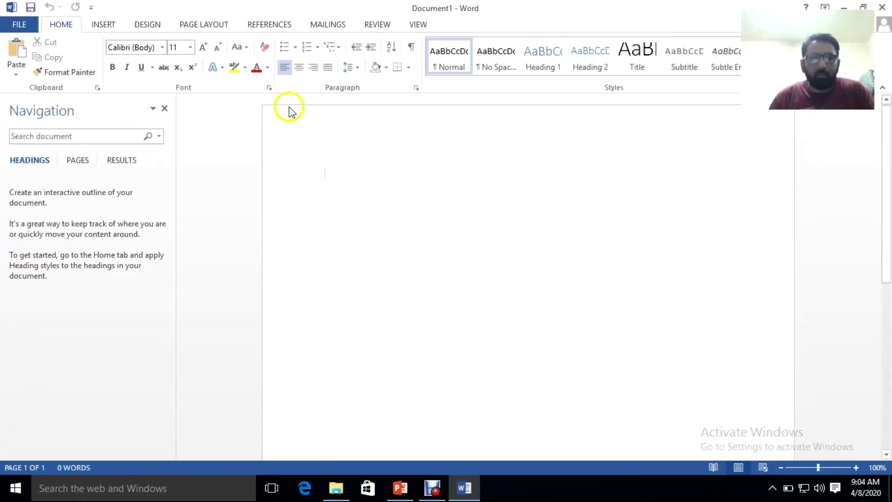
- Start saving the blank document to the computer and choose the "my work" folder in Documents as its location
left_click(19, 24)
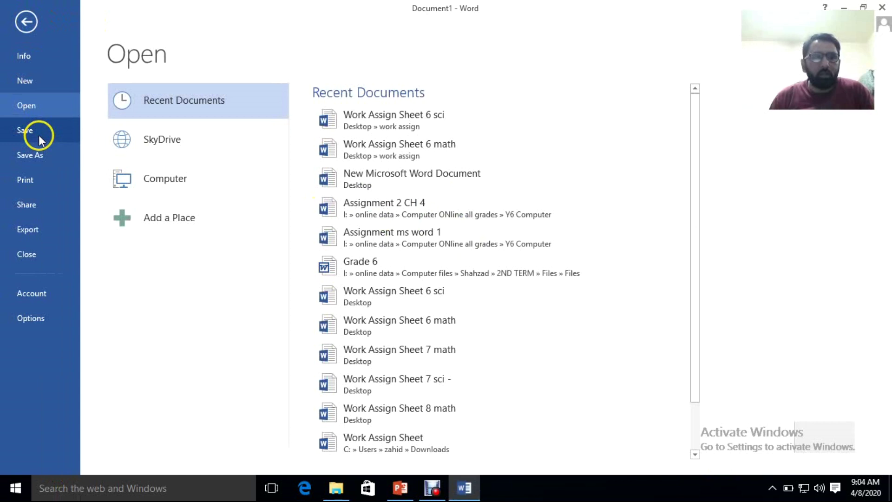
left_click(39, 134)
left_click(176, 142)
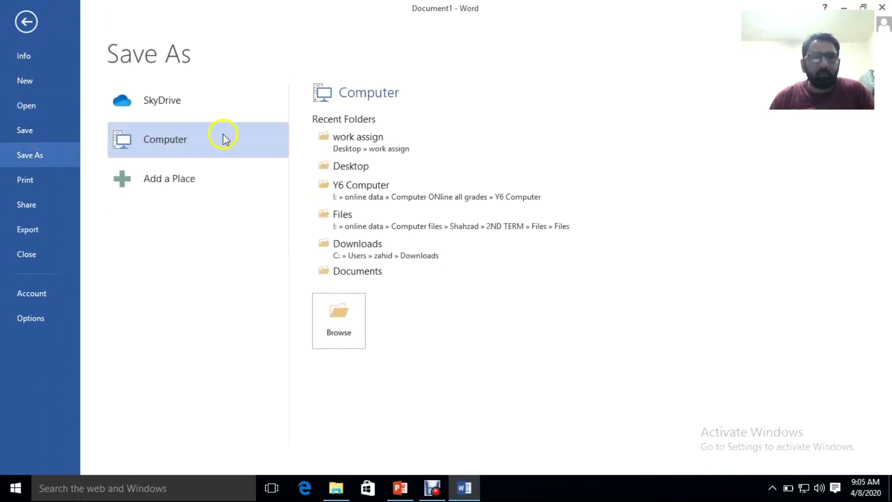
left_click(174, 140)
left_click(56, 109)
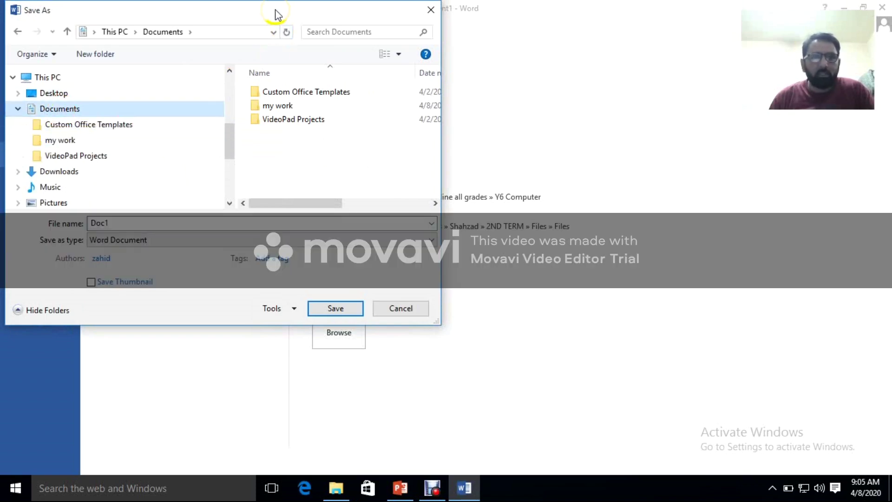
double_click(276, 10)
left_click(60, 142)
left_click(60, 143)
left_click(59, 145)
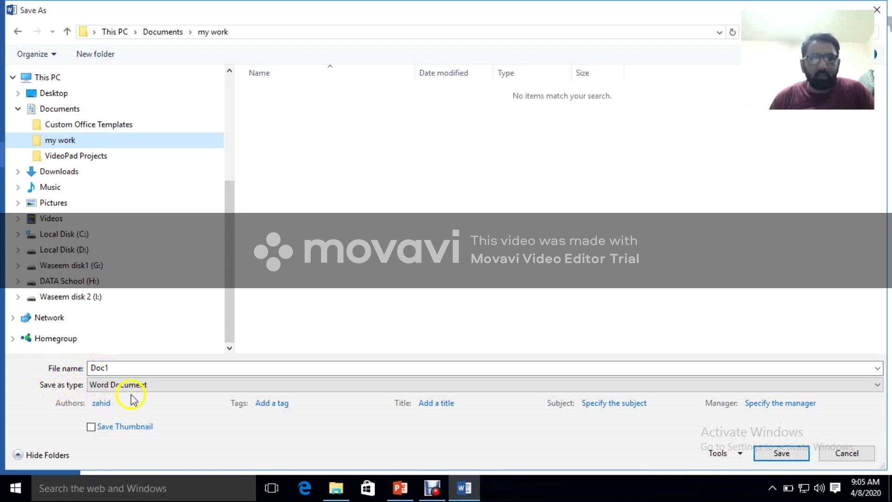
- Name the file "assignment 1", set its type to Word 97-2003 Document, and save it
double_click(118, 367)
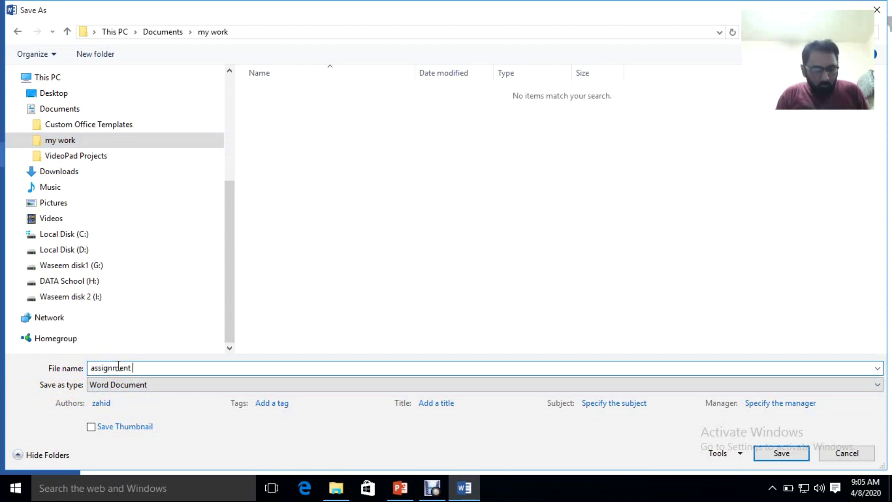
left_click(777, 457)
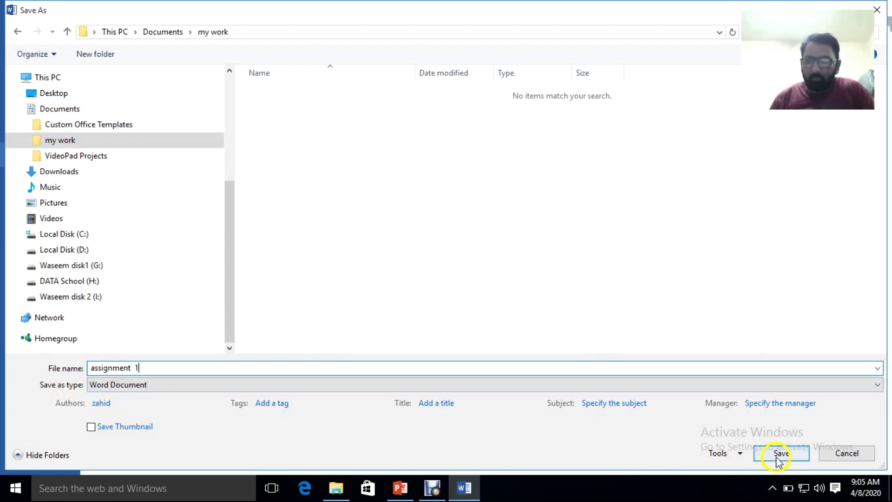
left_click(610, 383)
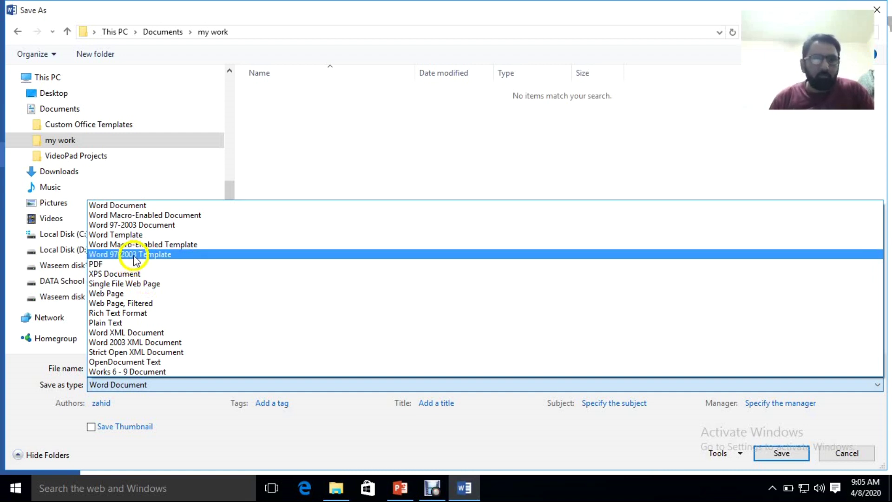
left_click(146, 225)
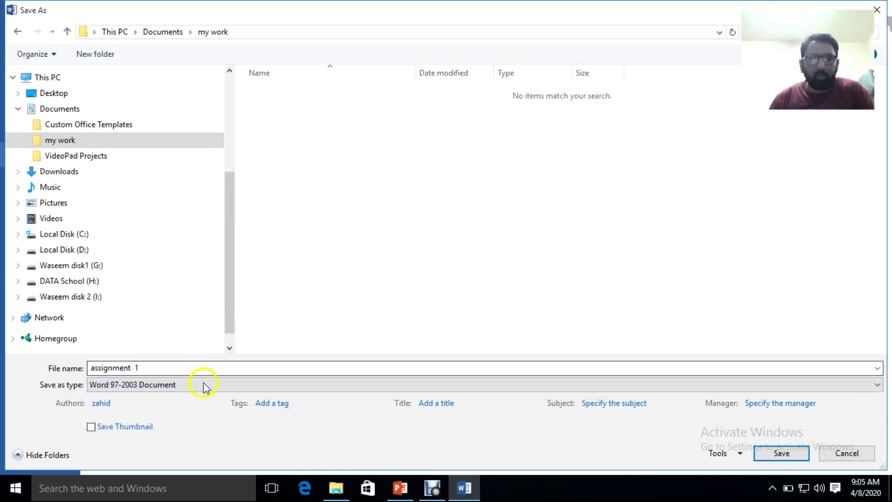
left_click(785, 454)
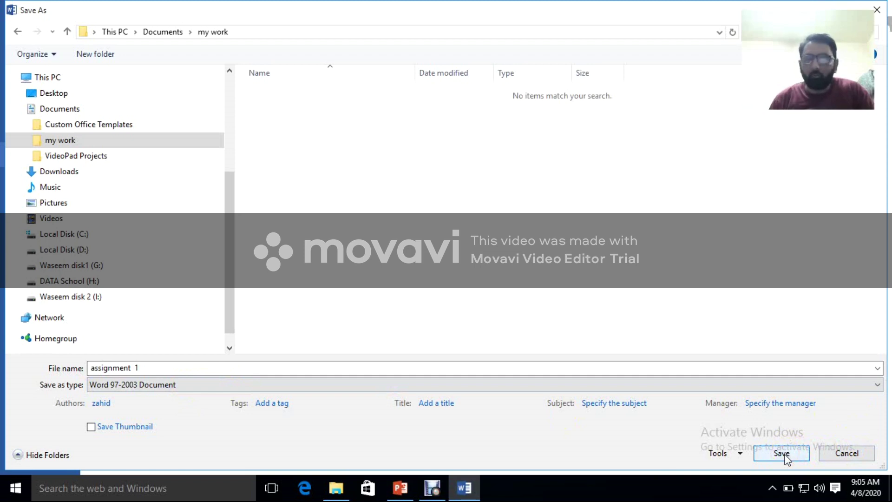
left_click(784, 455)
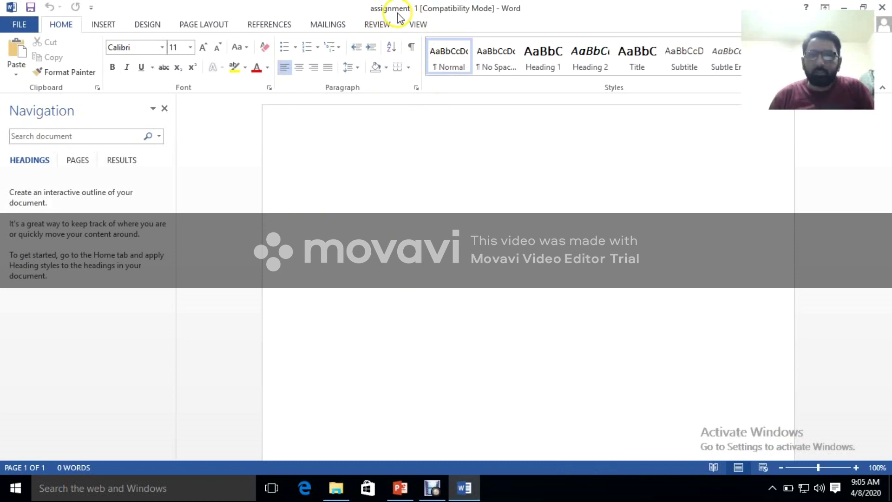
- Close the saved document along with Word to get back to File Explorer
left_click(329, 201)
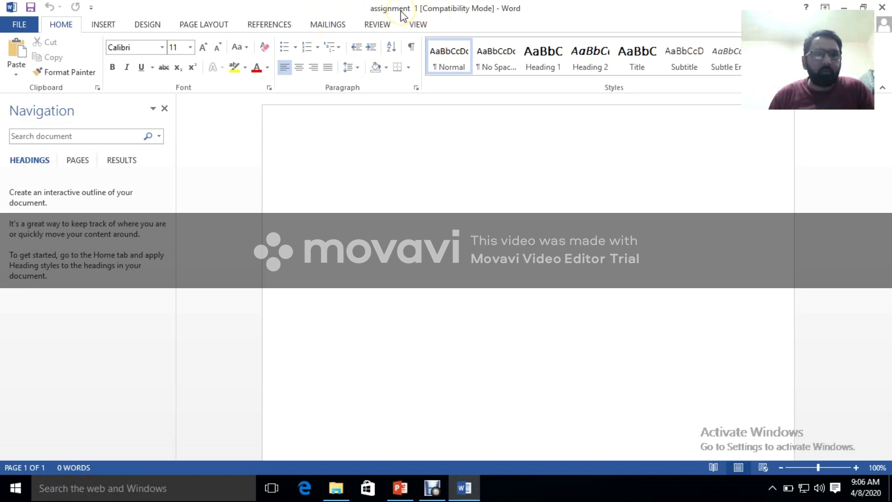
left_click(418, 10)
left_click(457, 175)
key("alt+F4")
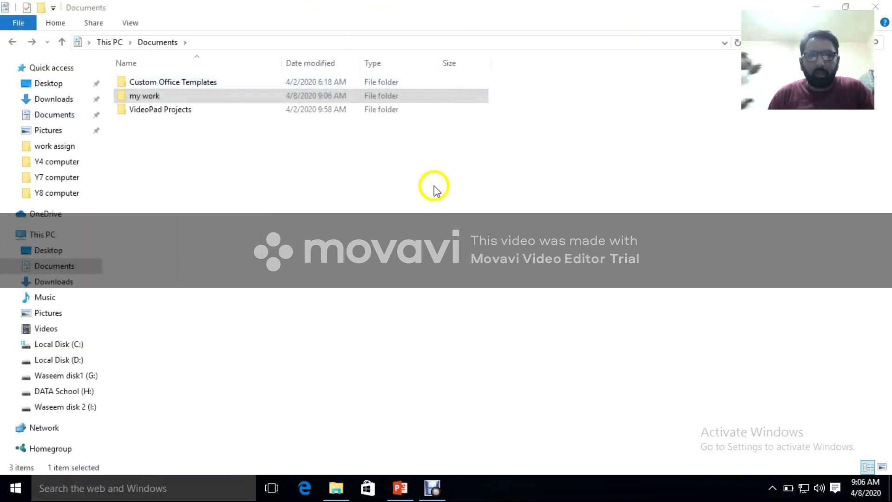
- Check the "my work" folder for the saved document, and return to Documents
left_click(381, 205)
double_click(150, 97)
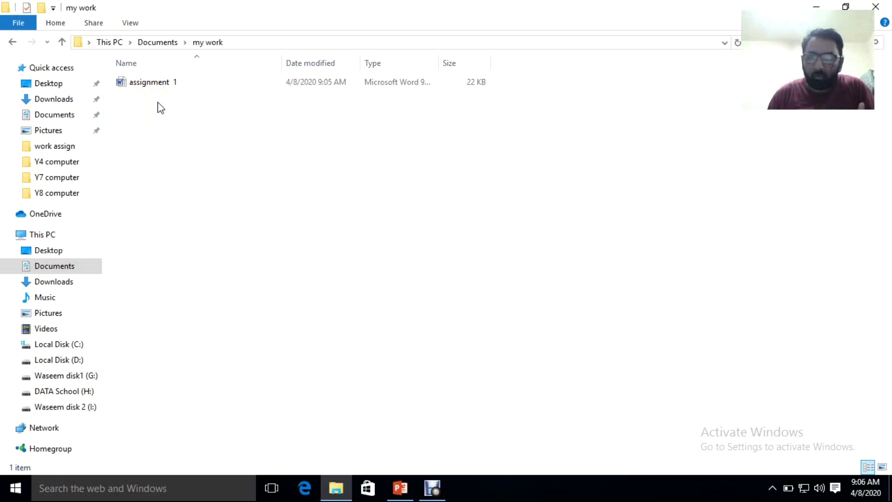
left_click(13, 42)
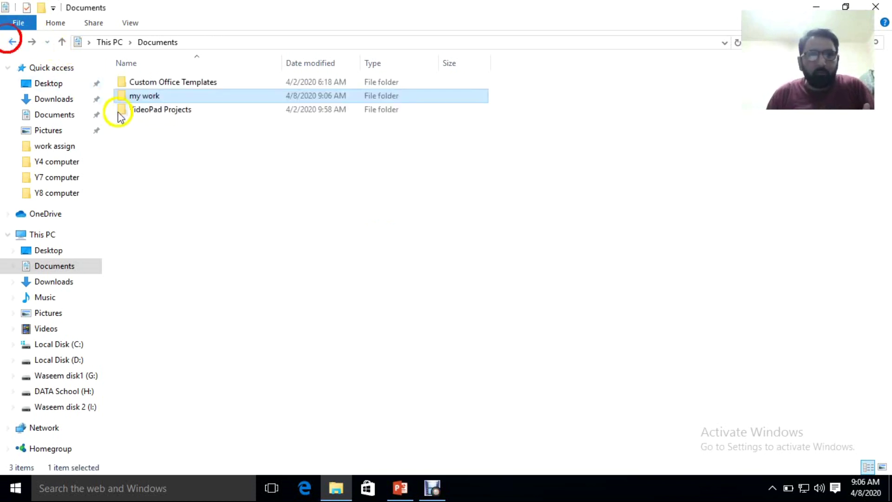
double_click(145, 98)
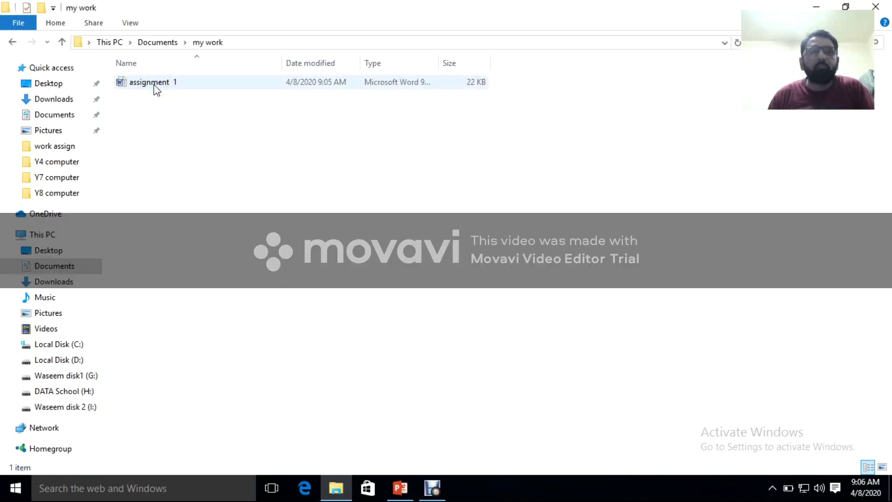
left_click(12, 42)
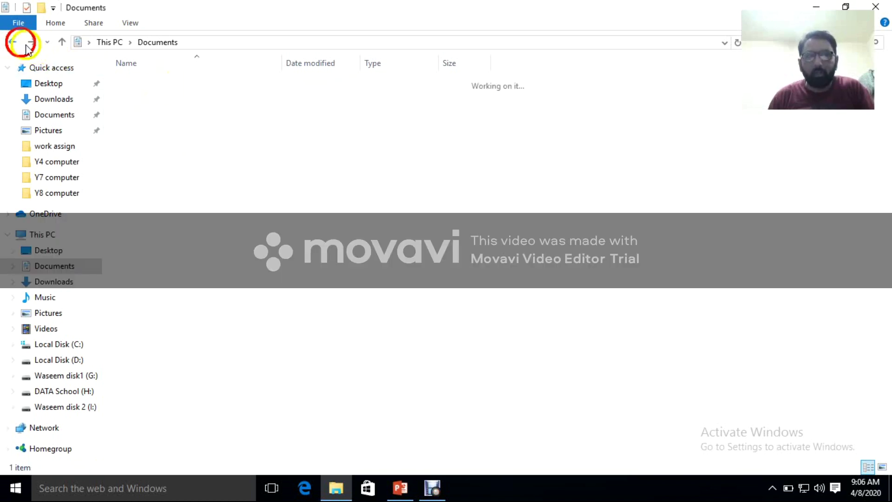
left_click(193, 159)
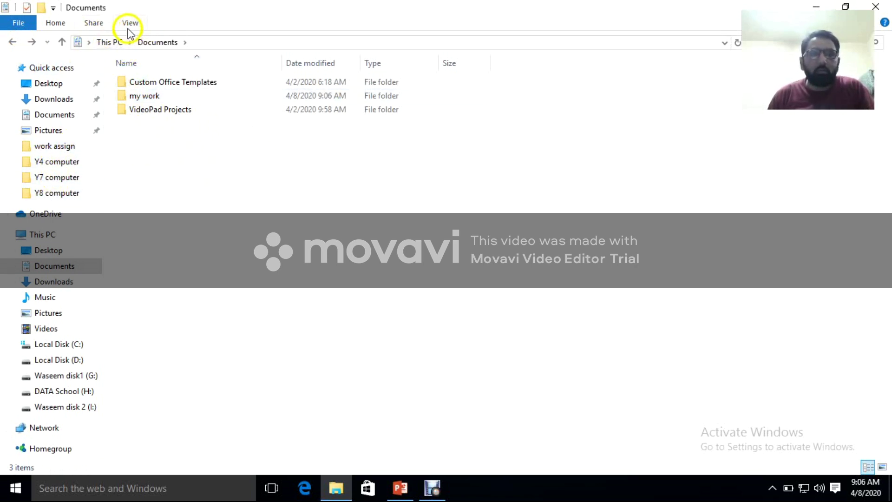
- Create a second folder named "Last Work" in Documents
left_click(56, 24)
left_click(18, 24)
left_click(180, 257)
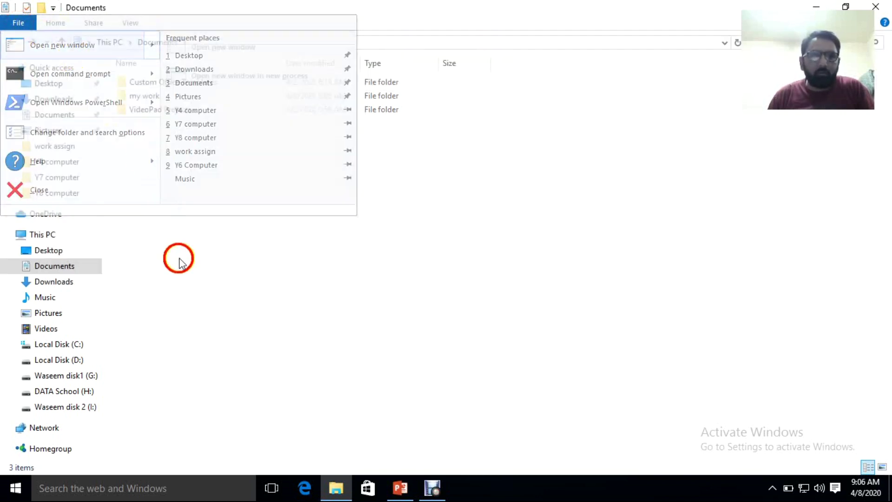
right_click(243, 215)
mouse_move(277, 373)
left_click(442, 203)
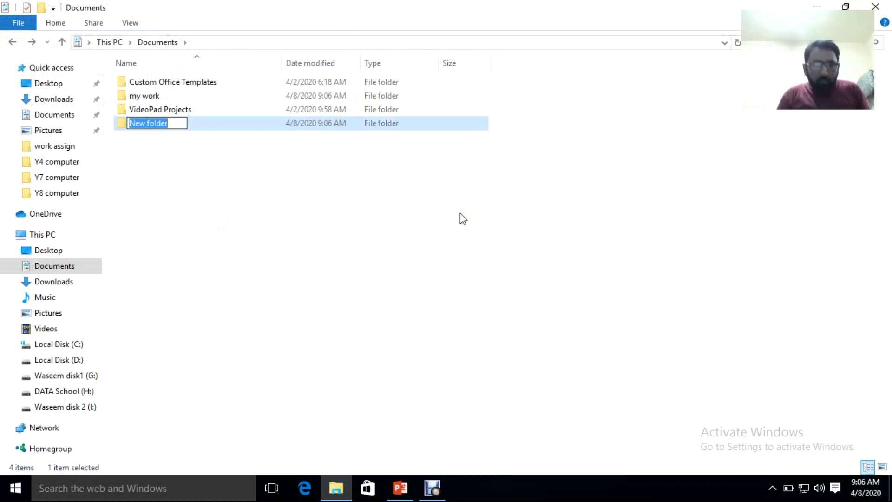
type("Last Wor")
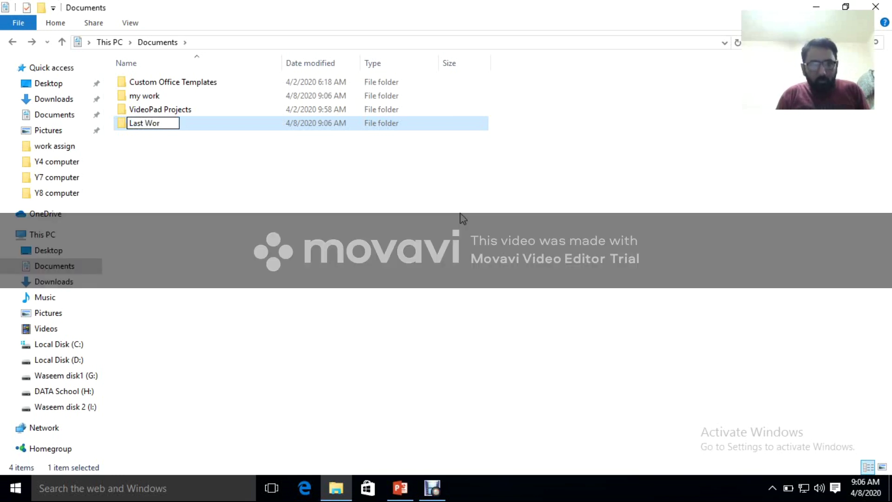
type("k")
left_click(459, 216)
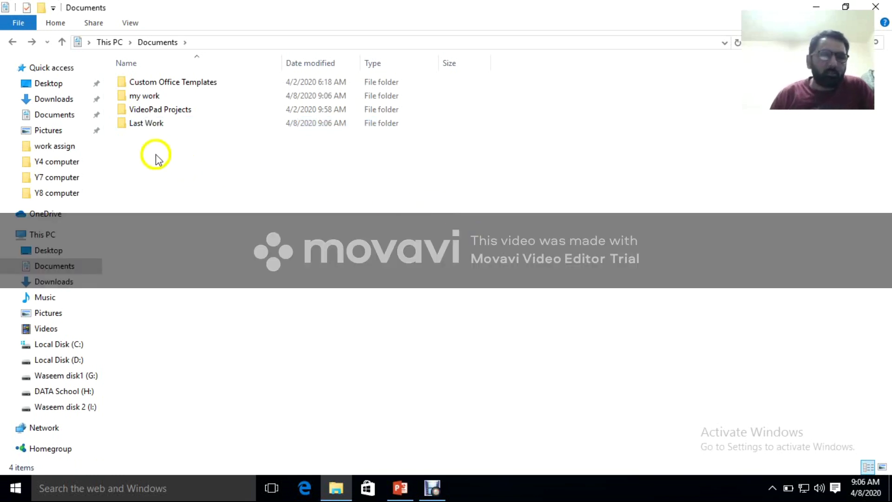
- Look inside the new "Last Work" folder and return to Documents
left_click(145, 124)
double_click(145, 124)
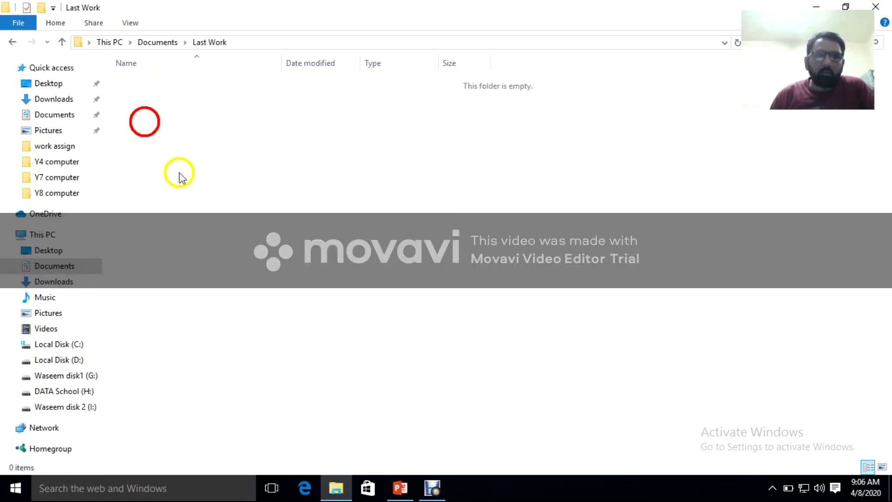
left_click(13, 41)
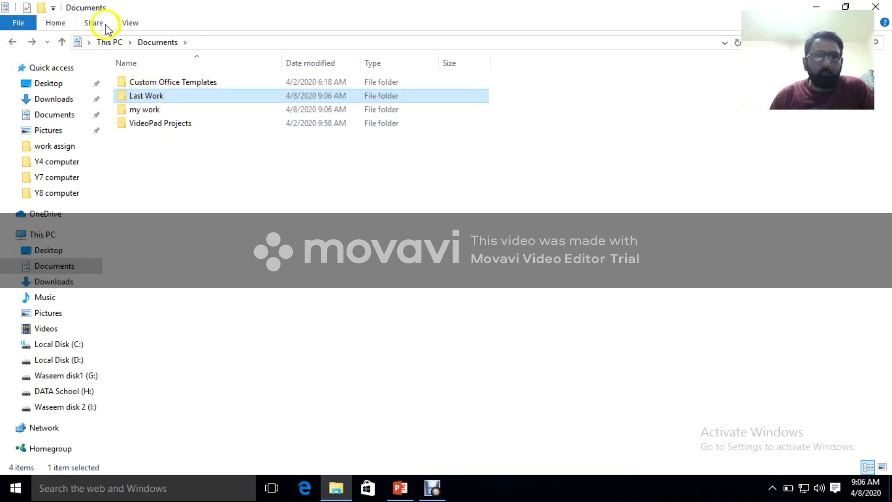
- Display the contents of Documents as large icons and clear the selection
left_click(123, 24)
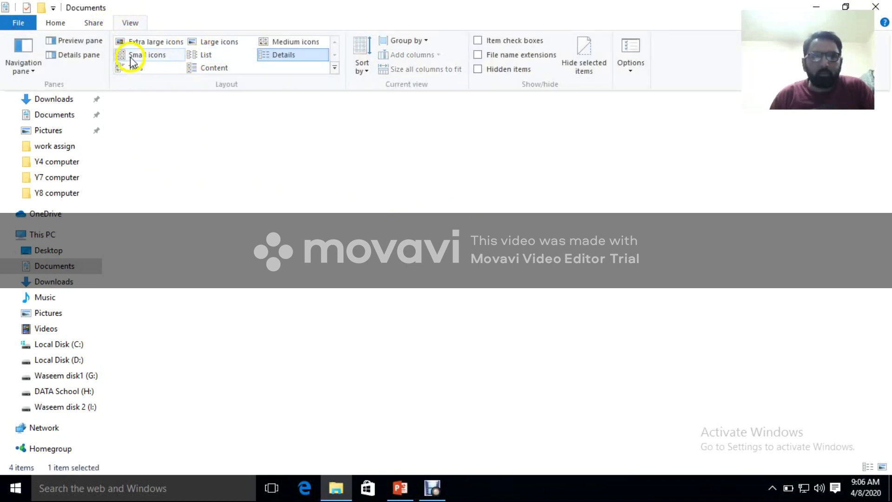
left_click(208, 41)
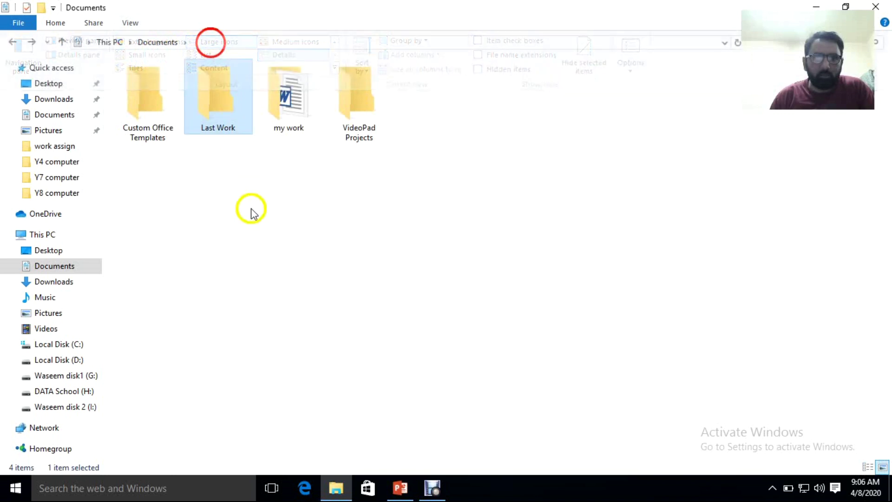
left_click(251, 230)
left_click(299, 230)
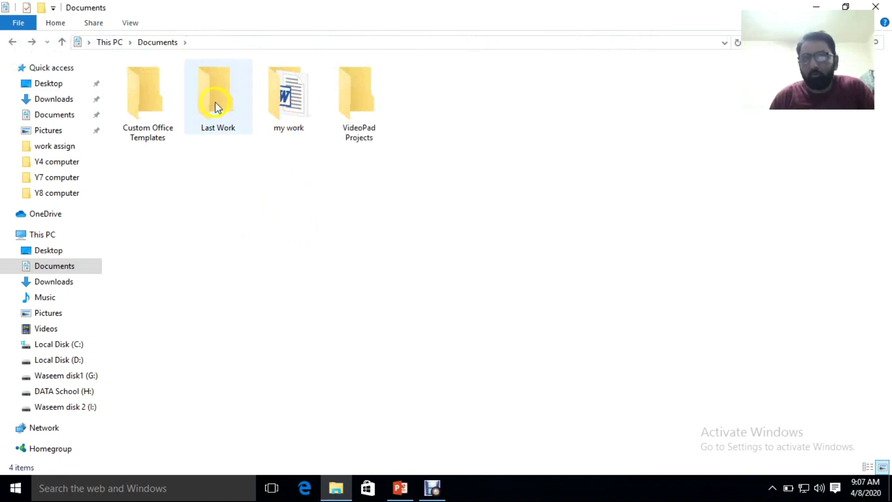
- Compare the contents of the "my work" and "Last Work" folders, ending back in Documents
left_click(289, 204)
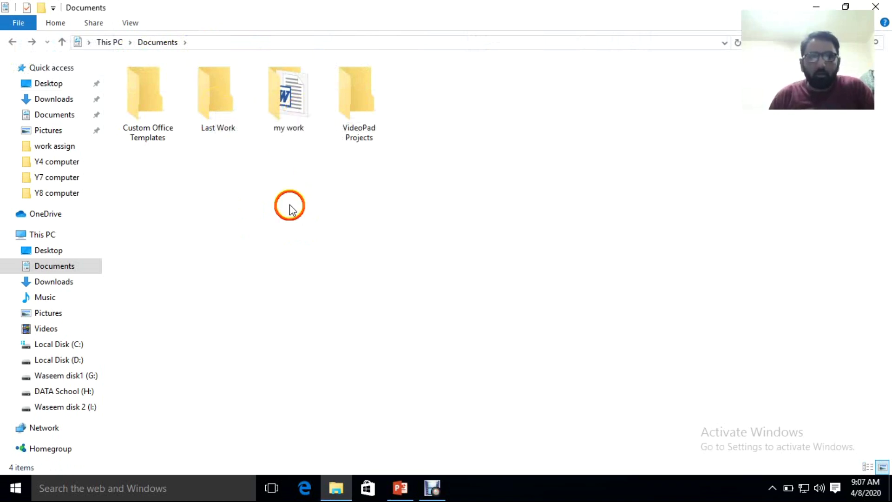
double_click(284, 123)
left_click(12, 42)
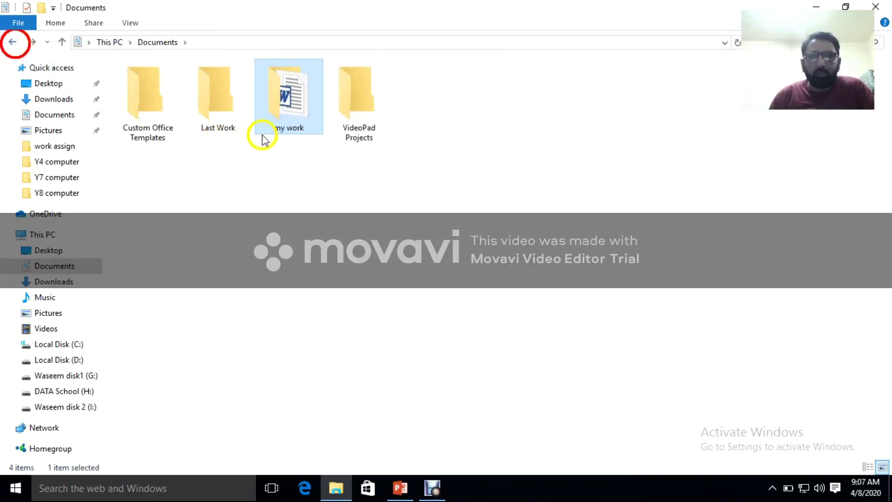
double_click(220, 104)
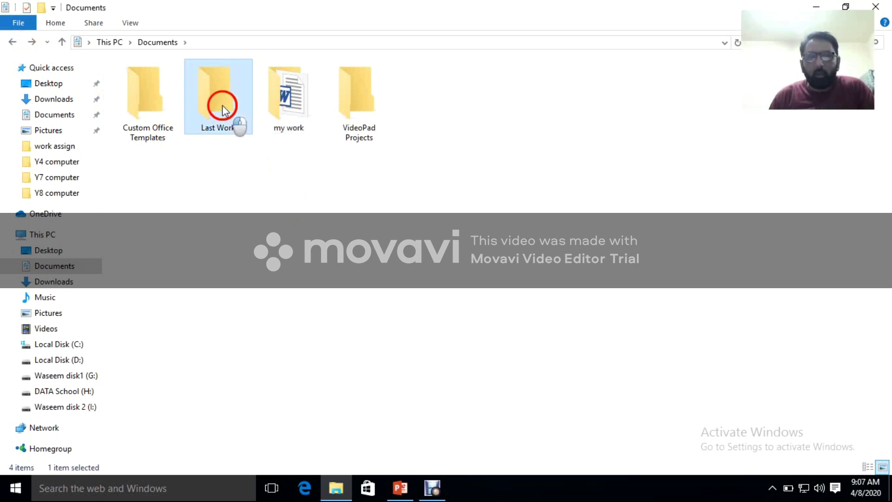
left_click(12, 42)
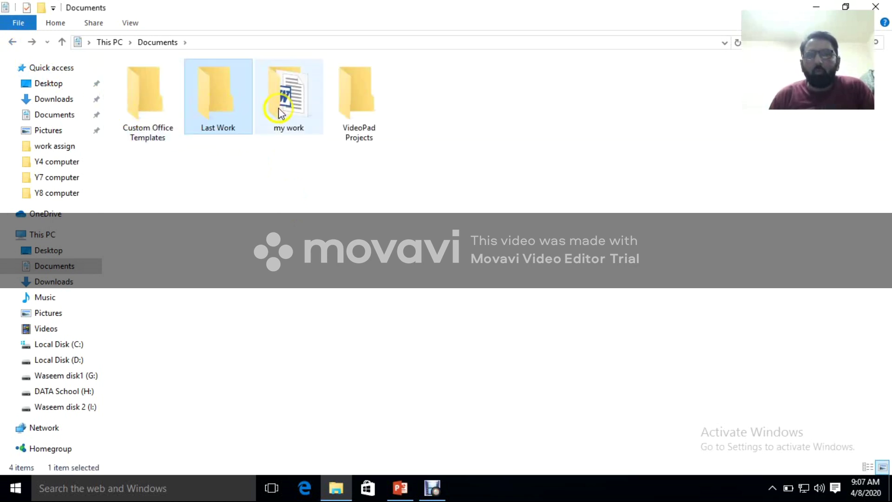
- Open the "my work" folder and copy the "assignment 1" document to the clipboard
right_click(269, 209)
left_click(148, 277)
left_click(284, 130)
double_click(284, 131)
left_click(151, 82)
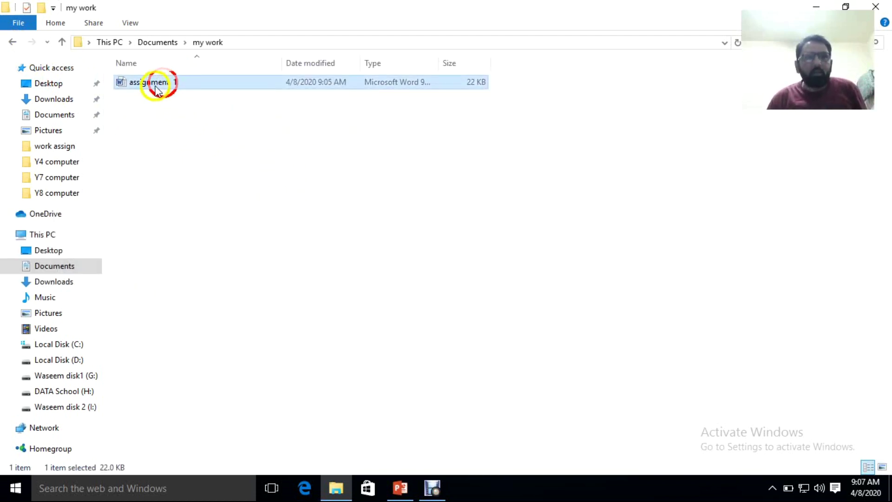
right_click(155, 86)
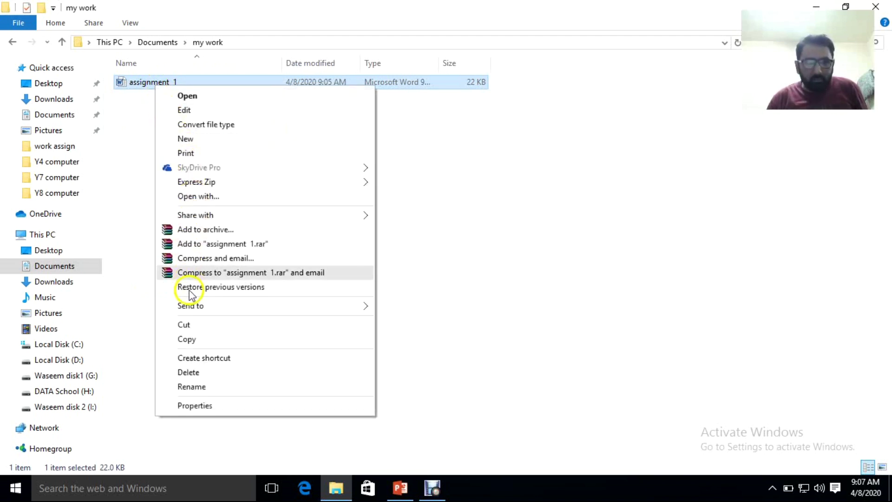
left_click(193, 341)
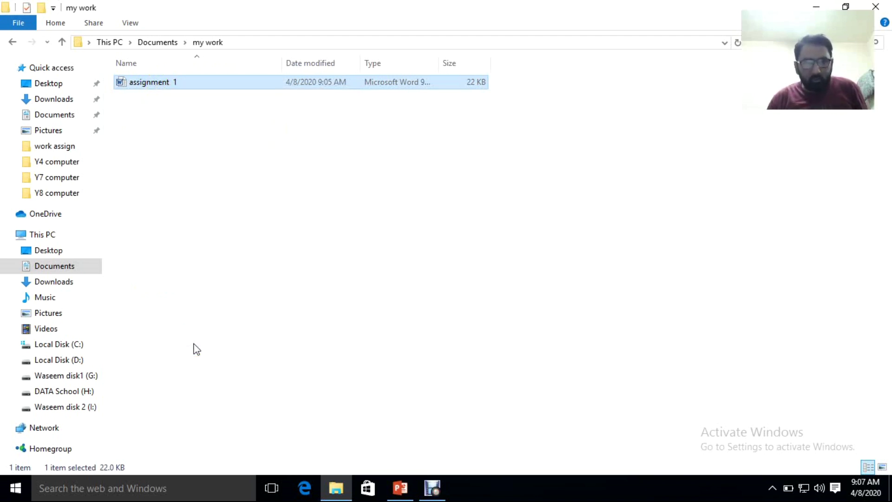
left_click(175, 248)
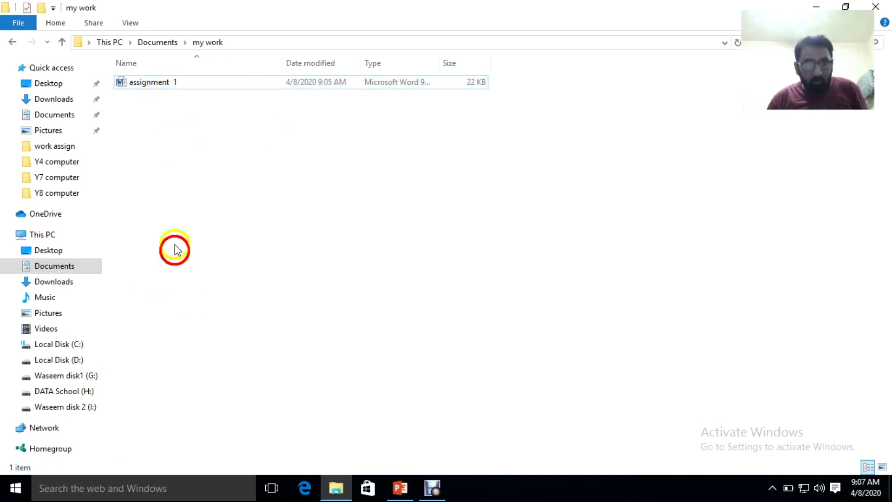
left_click(152, 82)
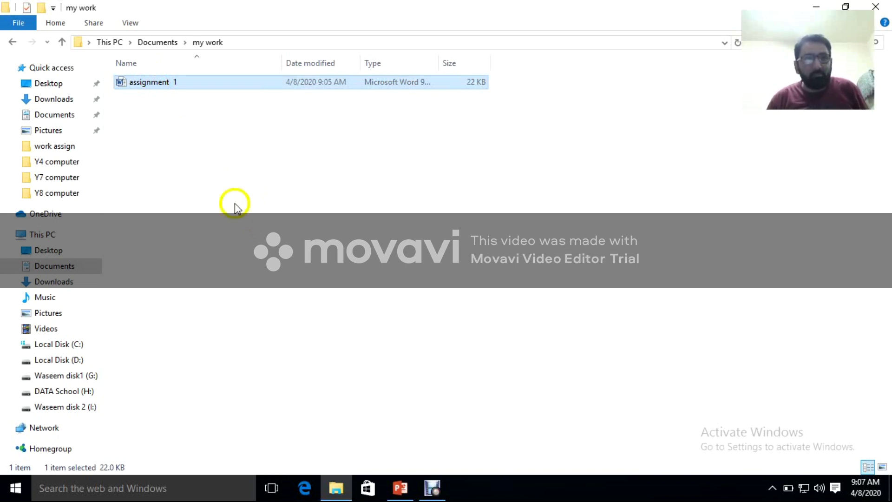
- Return to the Documents folder and paste the copied "assignment 1" document there, undoing the first paste and repeating it
left_click(12, 42)
left_click(250, 182)
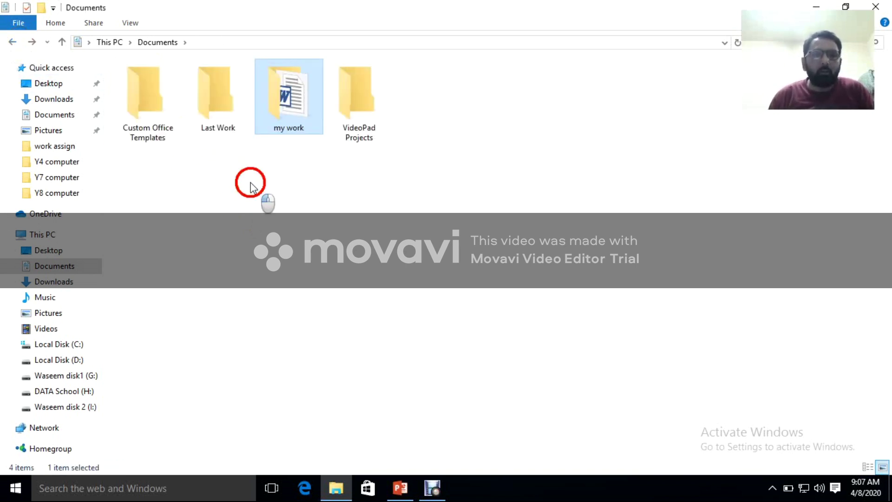
left_click(346, 229)
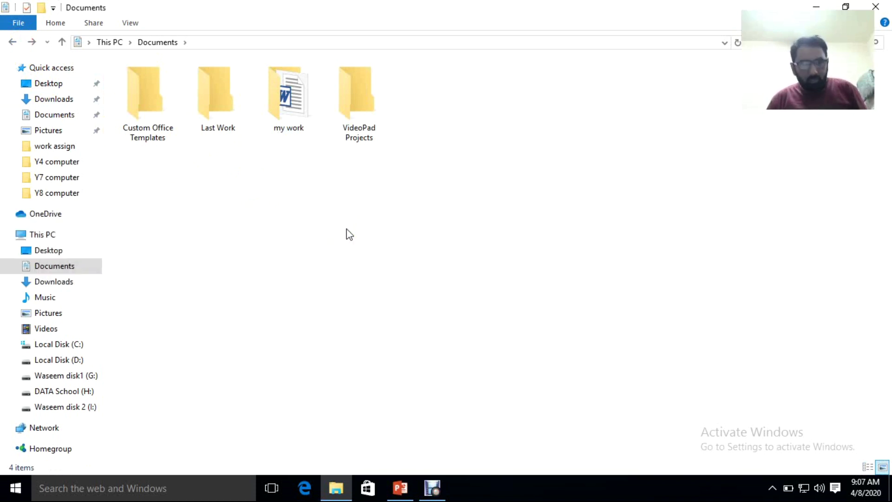
key("ctrl+v")
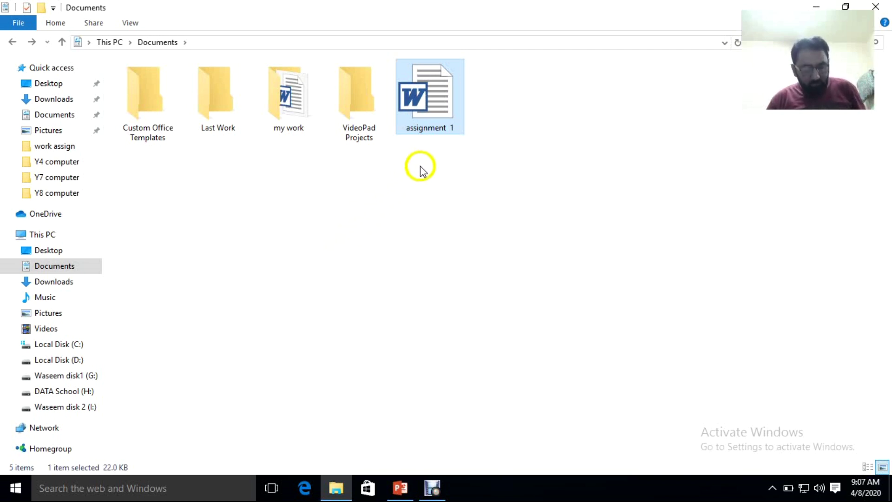
key("ctrl+z")
right_click(403, 177)
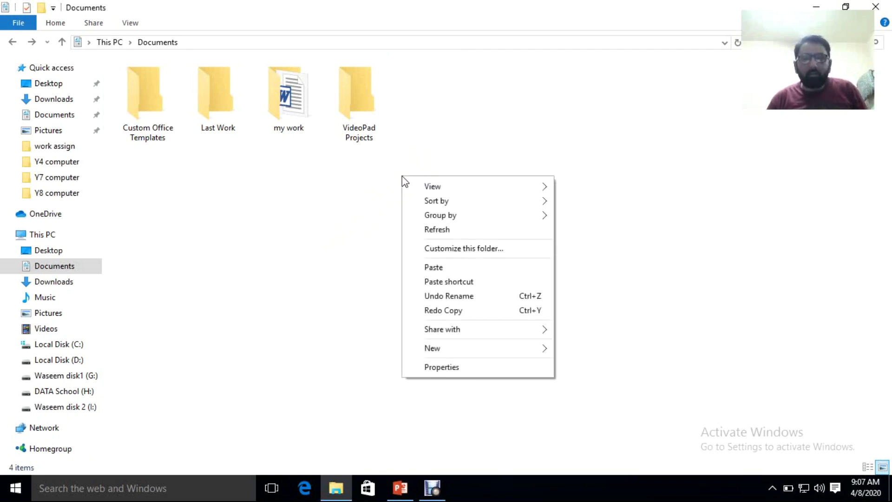
left_click(459, 271)
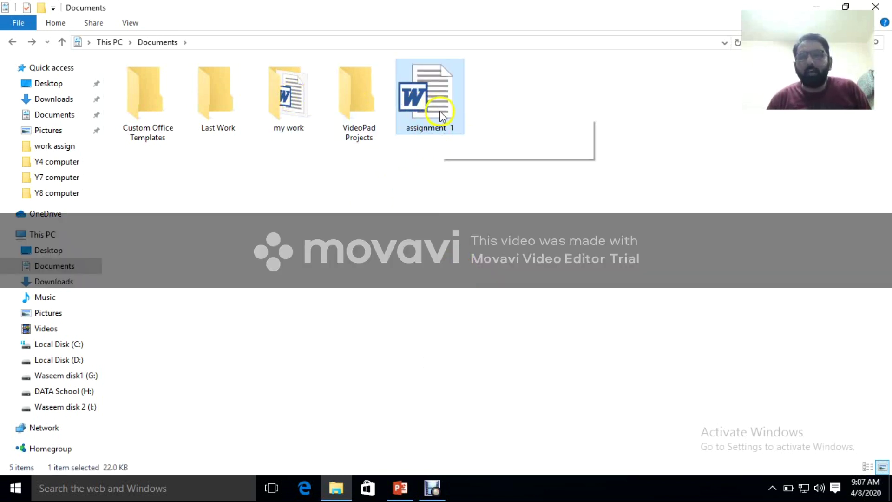
left_click(435, 188)
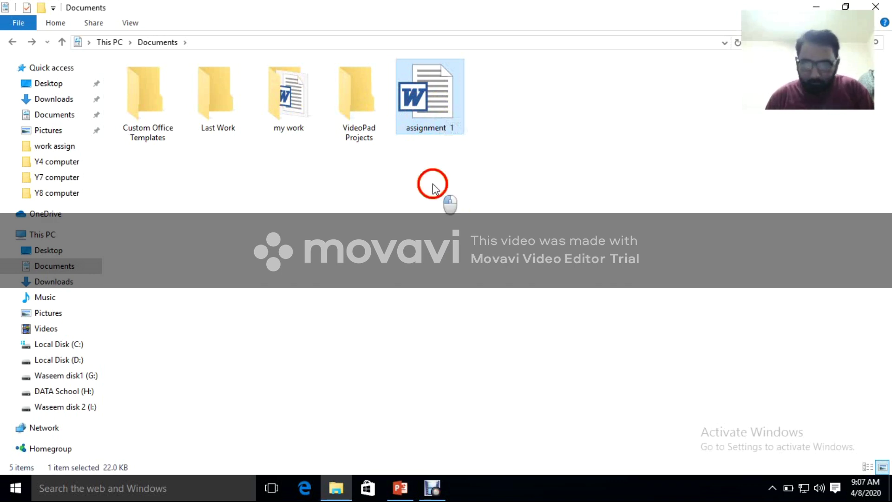
- Rename the pasted "assignment 1" document in Documents as "assignment 2"
right_click(434, 113)
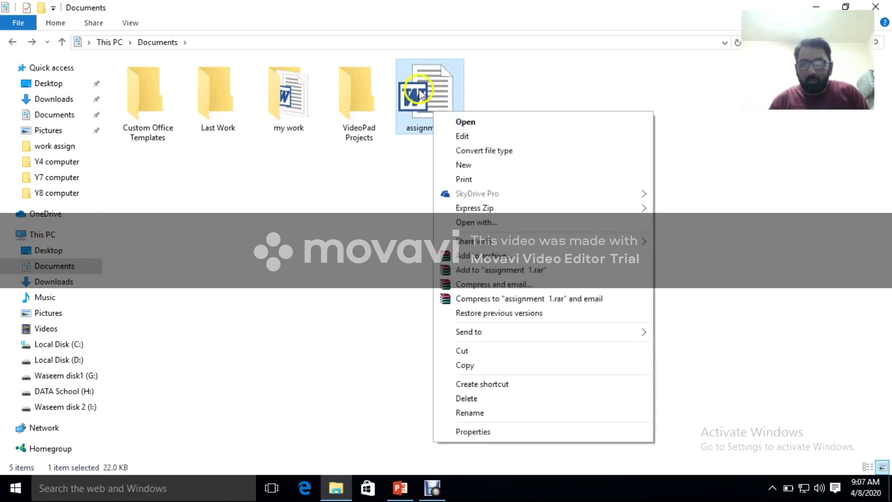
left_click(483, 413)
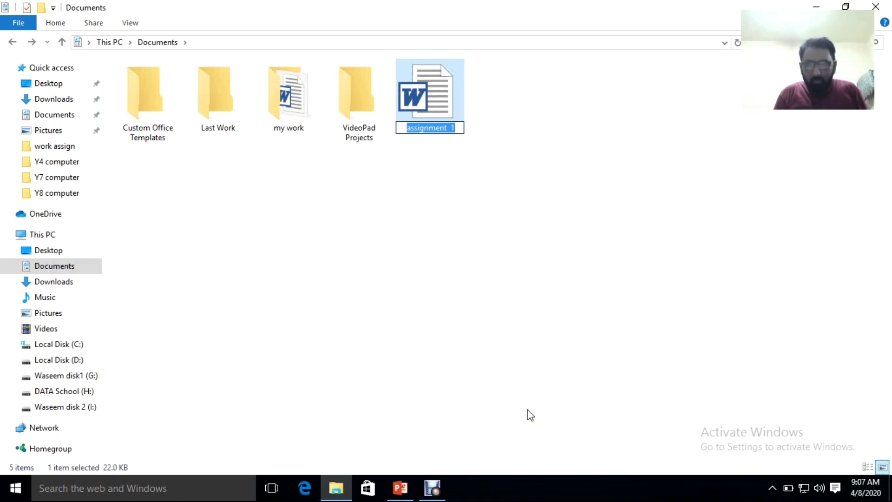
key("Right")
key("BackSpace")
type("2")
left_click(530, 411)
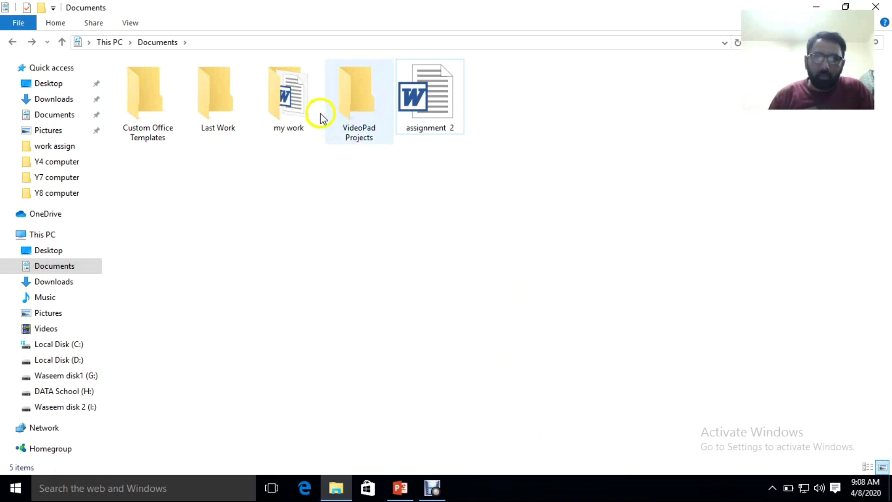
- Look inside the "my work" folder for the original document, then return to Documents and clear the selection
double_click(300, 102)
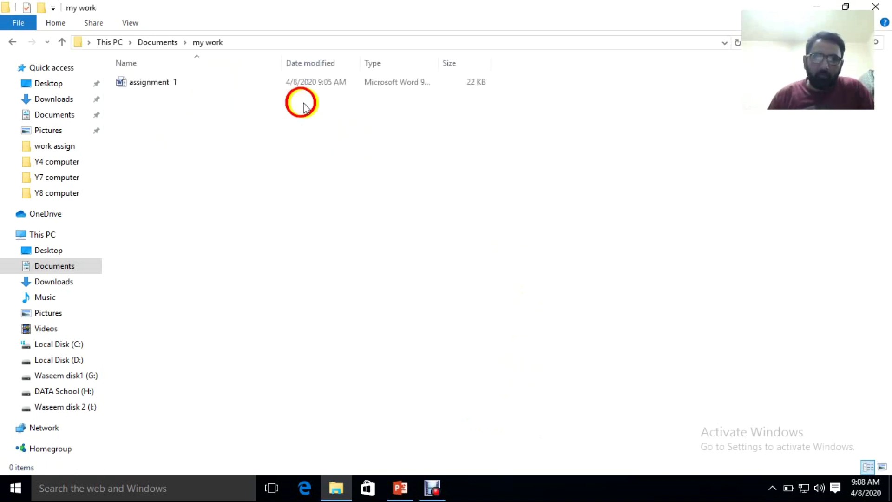
left_click(13, 42)
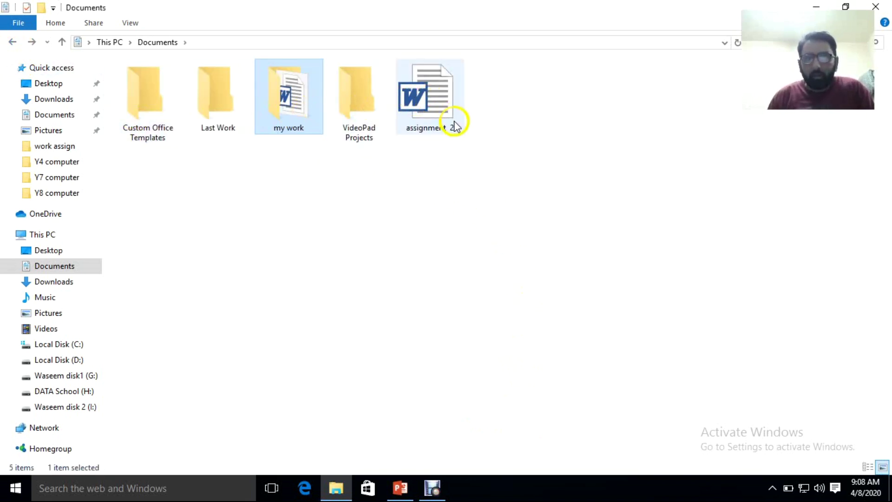
left_click(465, 214)
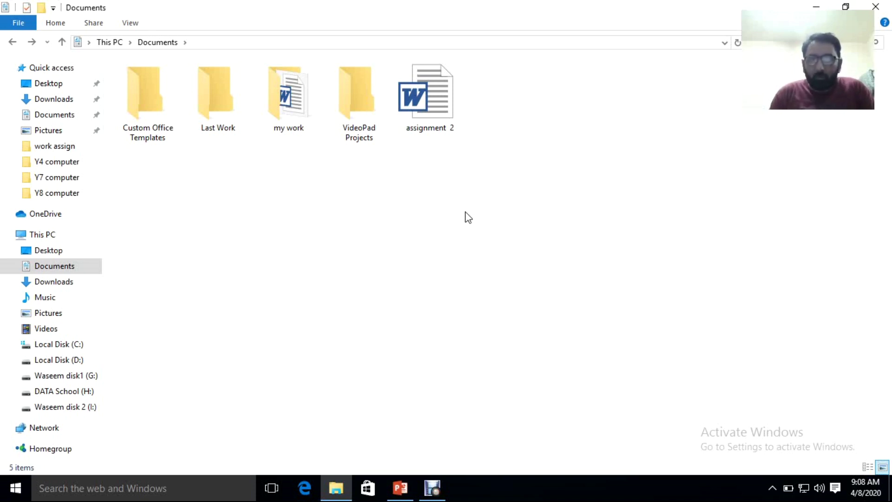
- Move the "assignment 2" document from Documents into the "Last Work" folder and check that folder's contents
left_click(440, 106)
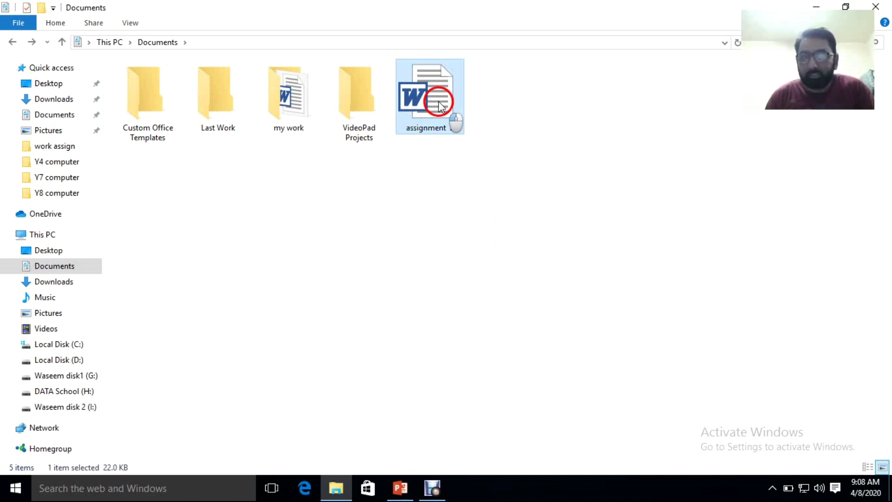
left_click_drag(440, 106, 217, 116)
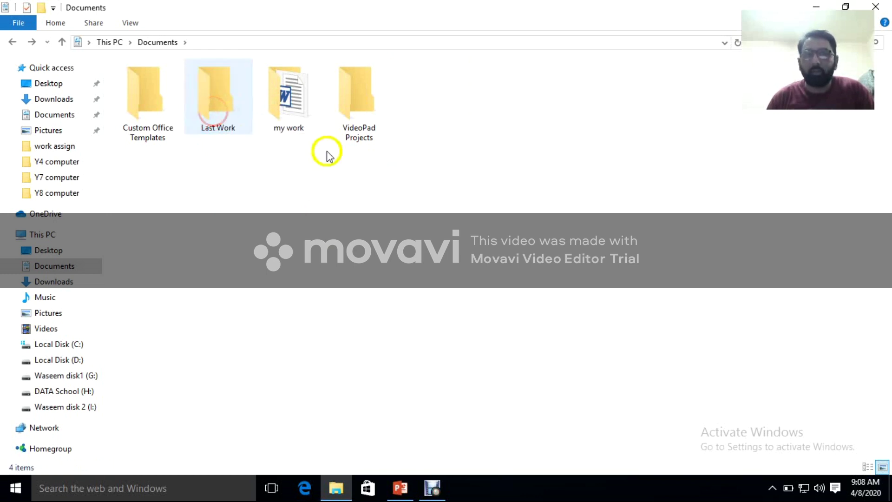
double_click(237, 107)
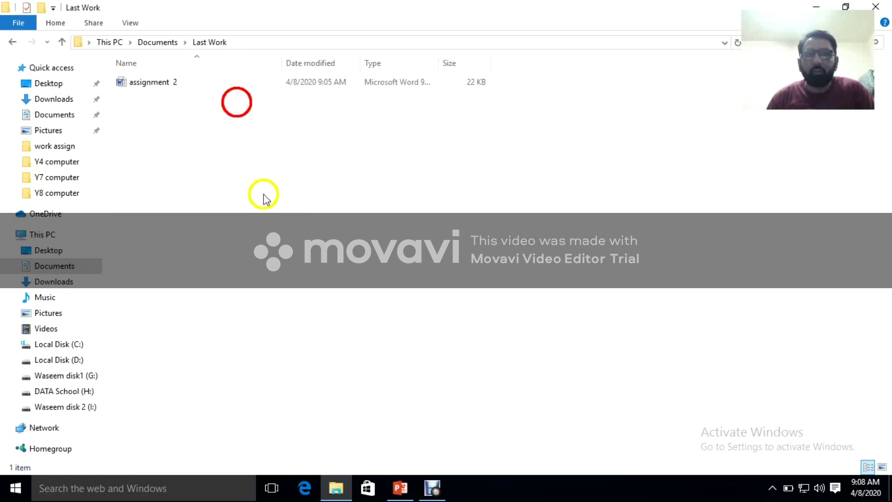
left_click(13, 41)
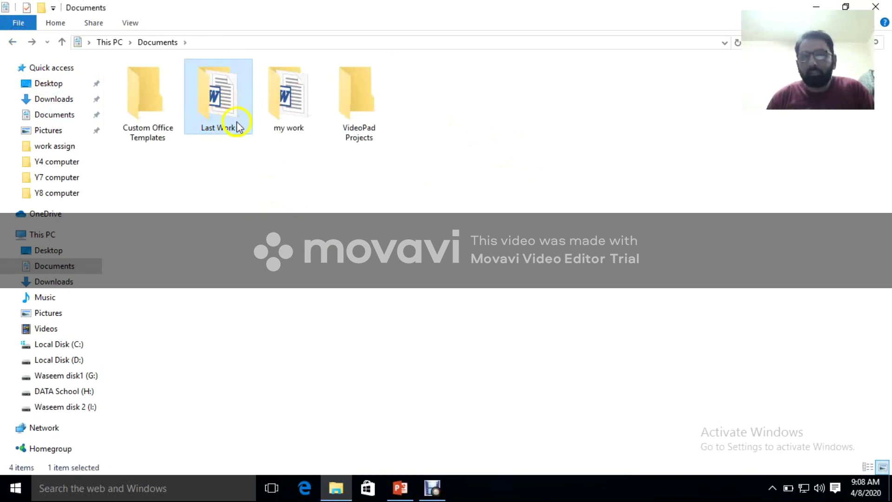
mouse_move(229, 108)
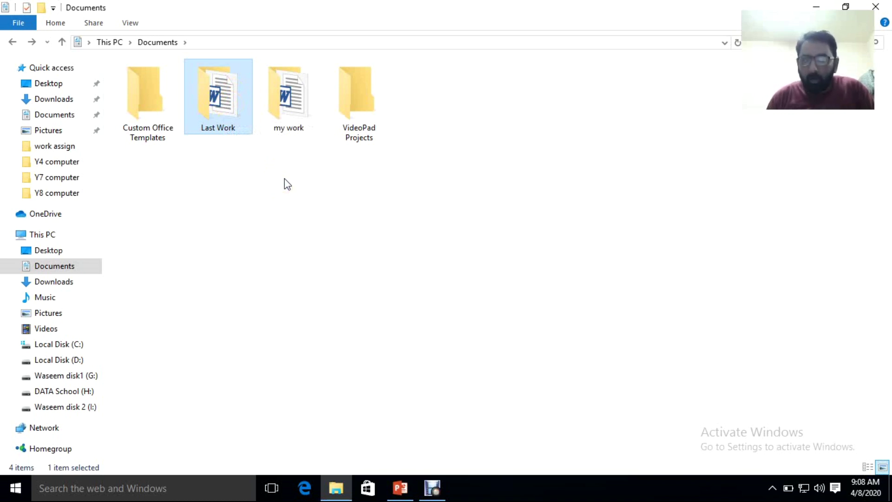
- Check the contents of the "my work" folder twice, ending back in Documents
double_click(289, 109)
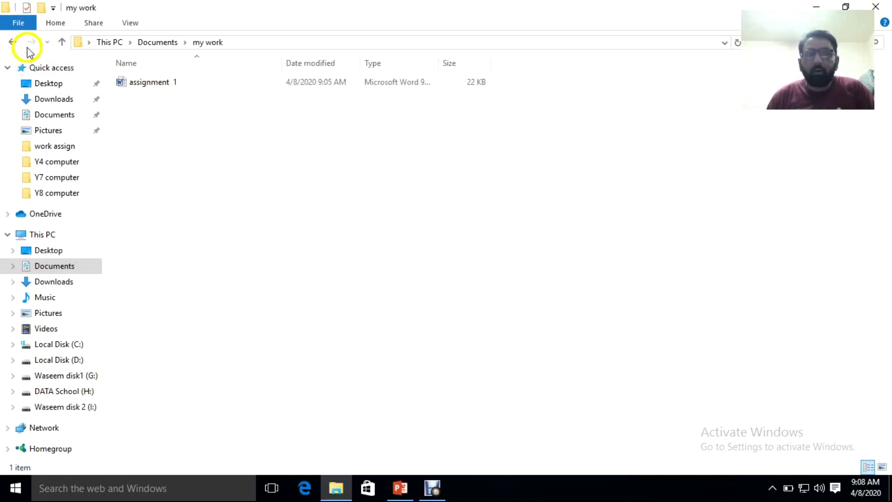
left_click(13, 42)
double_click(285, 100)
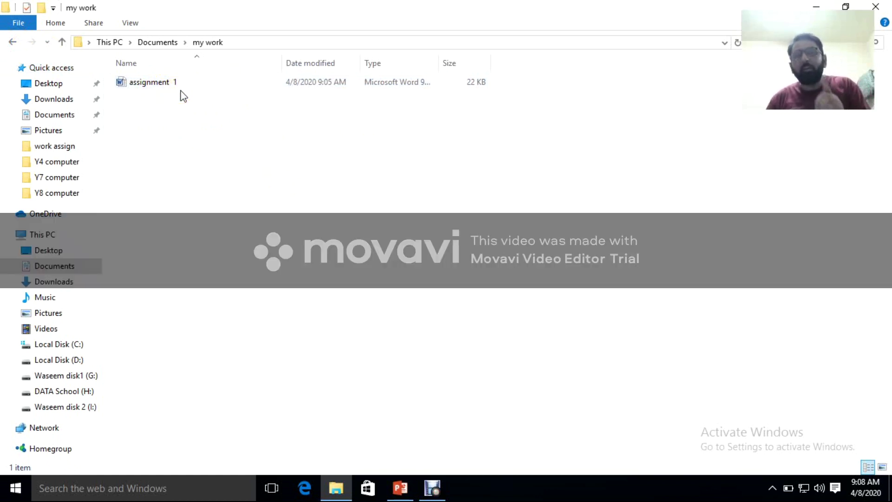
left_click(10, 42)
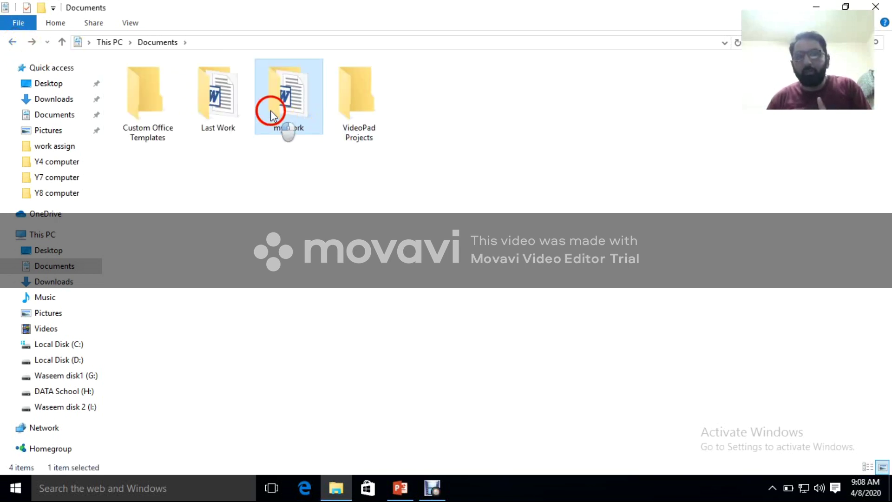
- Copy the "assignment 1" document from the "my work" folder and paste it into Documents
double_click(270, 110)
left_click(133, 84)
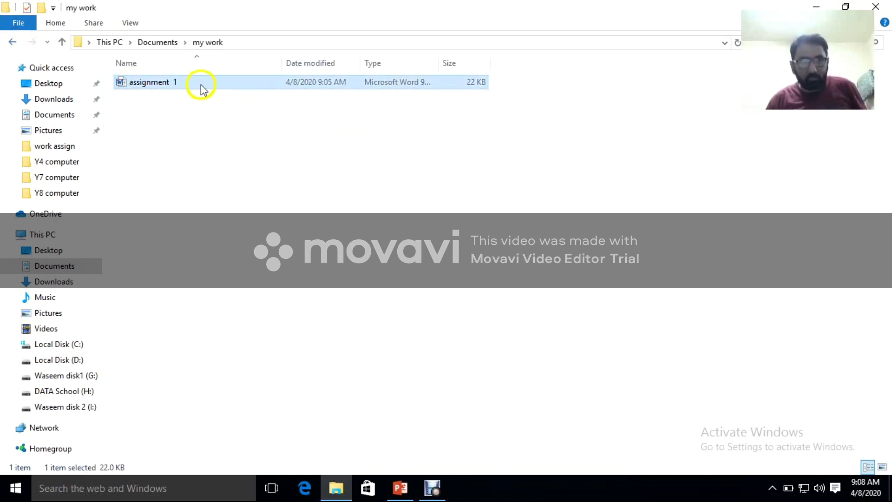
left_click(12, 43)
left_click(459, 148)
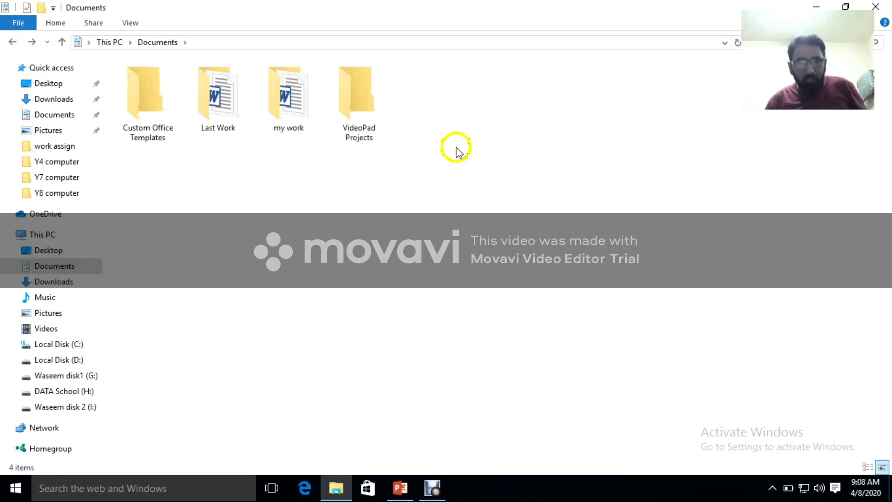
key("ctrl+v")
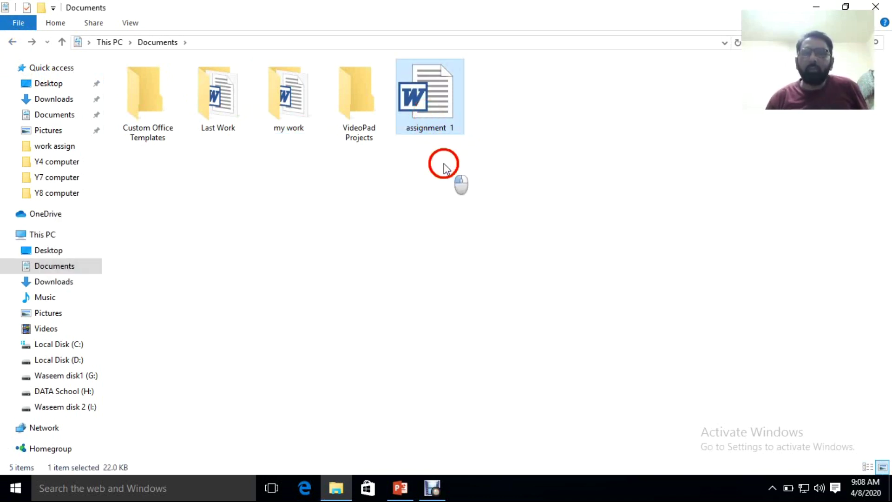
left_click(444, 164)
- Examine the "my work" folder for the original "assignment 1" document and go back to Documents
left_click(291, 112)
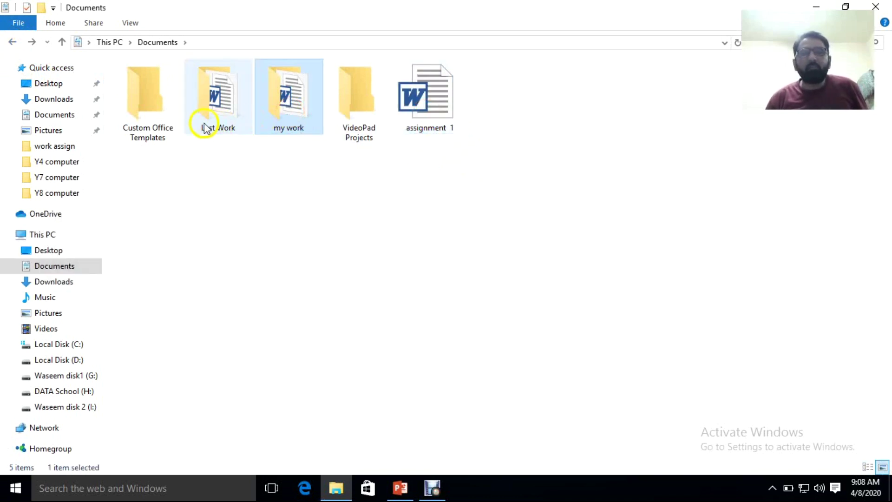
double_click(293, 108)
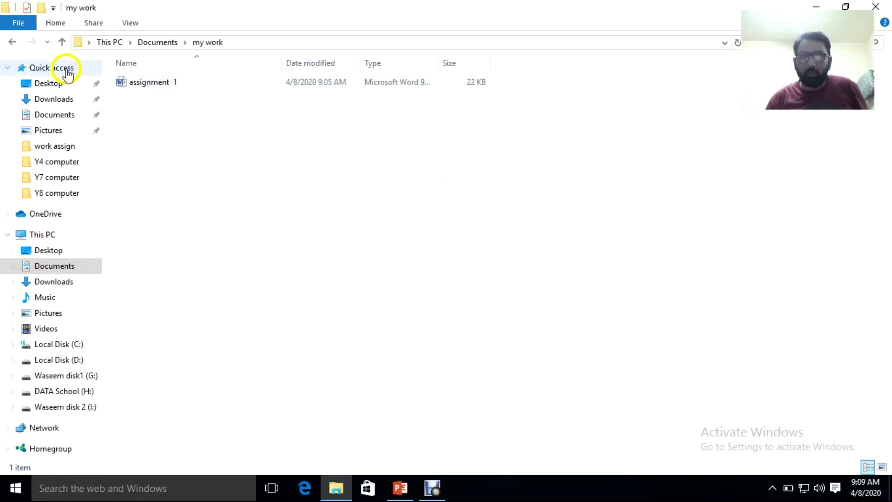
left_click(12, 43)
- Move the pasted "assignment 1" document from Documents into the "Last Work" folder
left_click(438, 107)
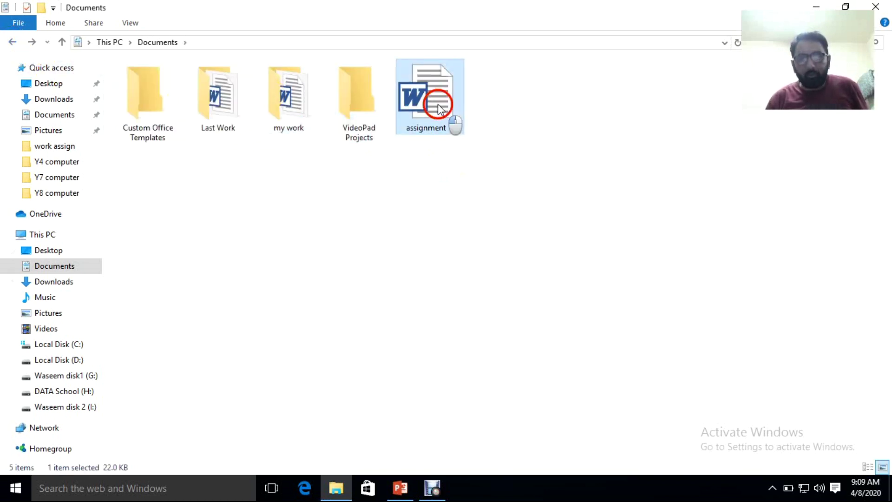
left_click_drag(438, 107, 213, 112)
left_click(444, 122)
left_click(444, 121)
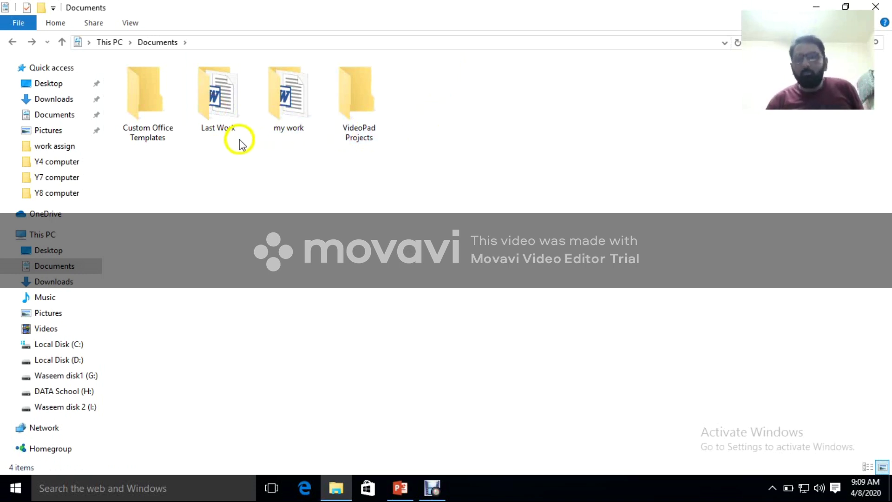
- Compare the files in the "my work" and "Last Work" folders, then return to Documents with nothing selected
double_click(297, 114)
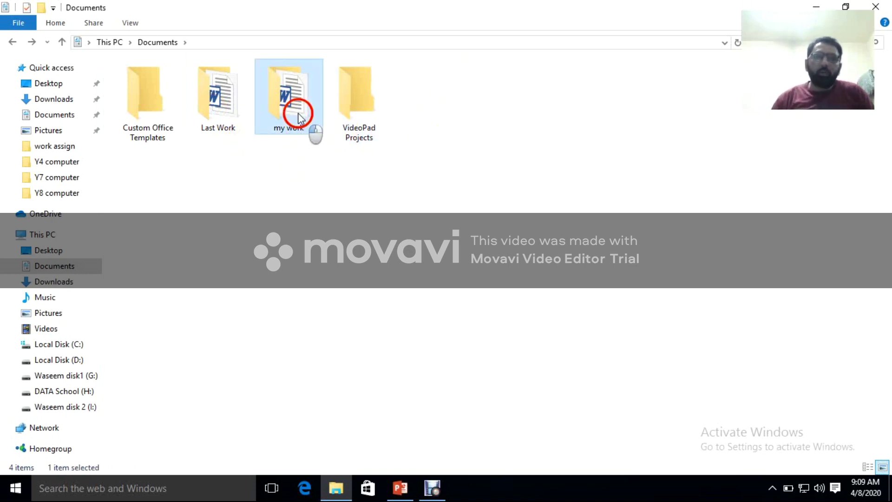
left_click(12, 42)
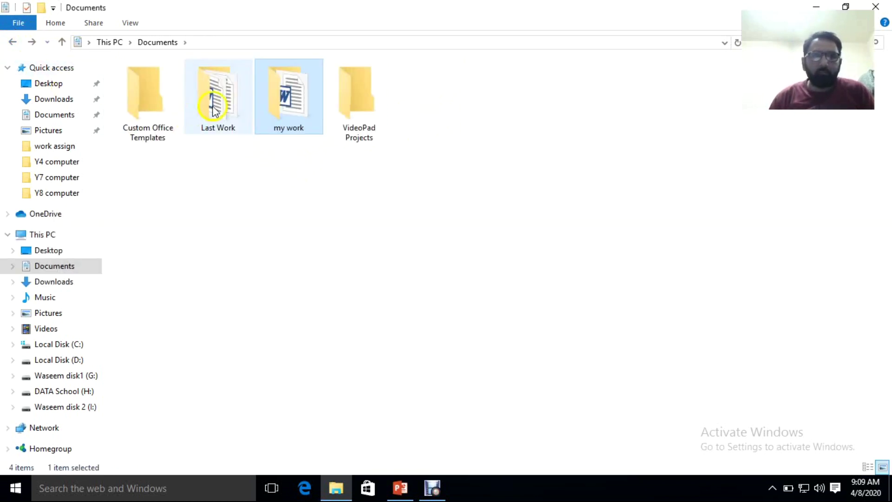
double_click(214, 105)
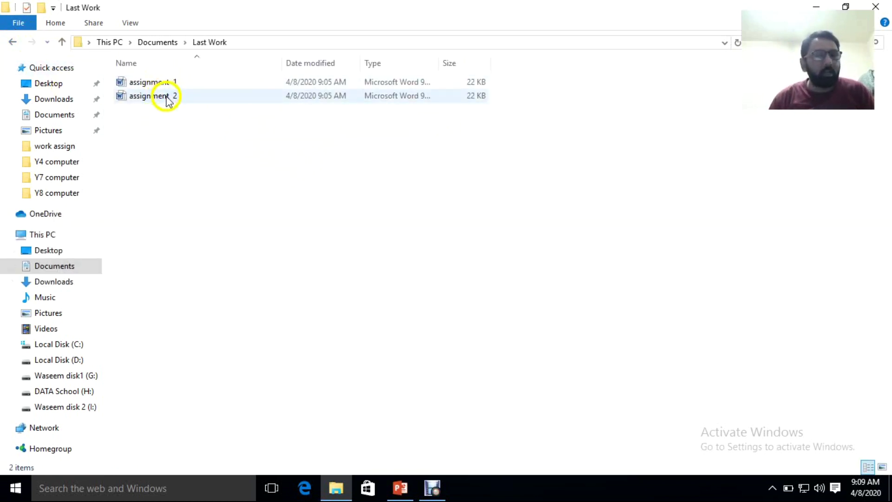
left_click(13, 42)
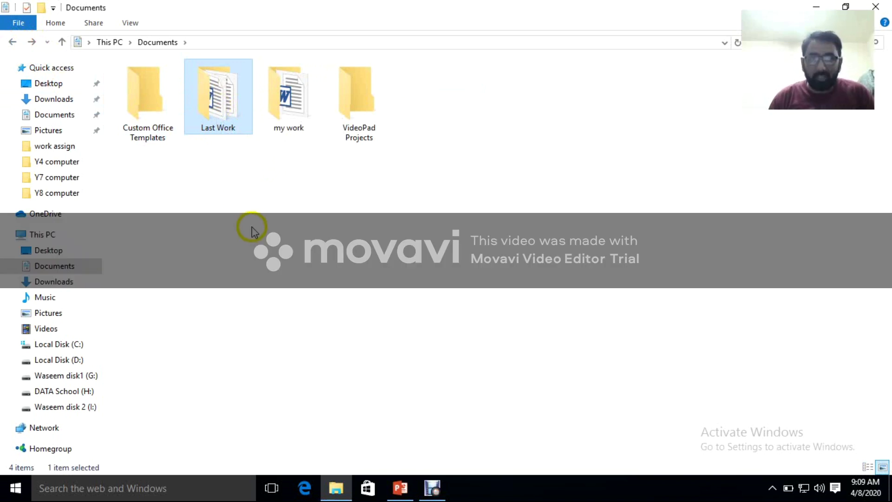
left_click(250, 224)
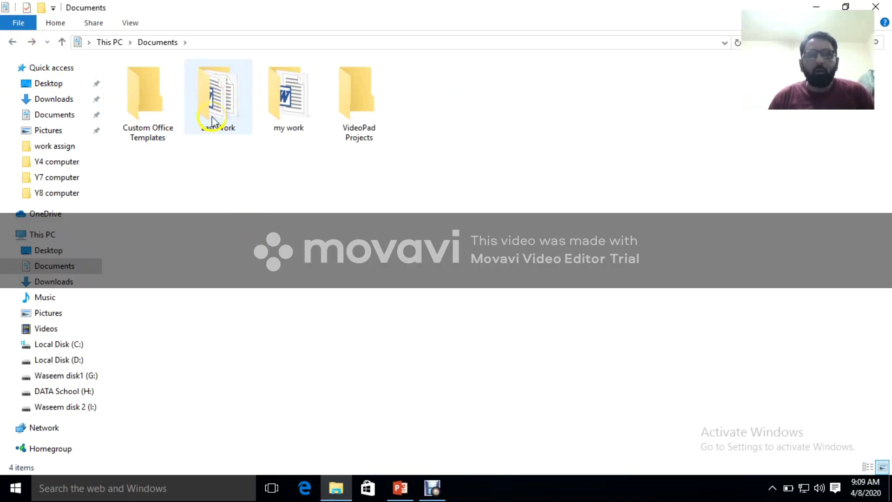
- Open the "Last Work" folder and select the "assignment 1" document
left_click(225, 97)
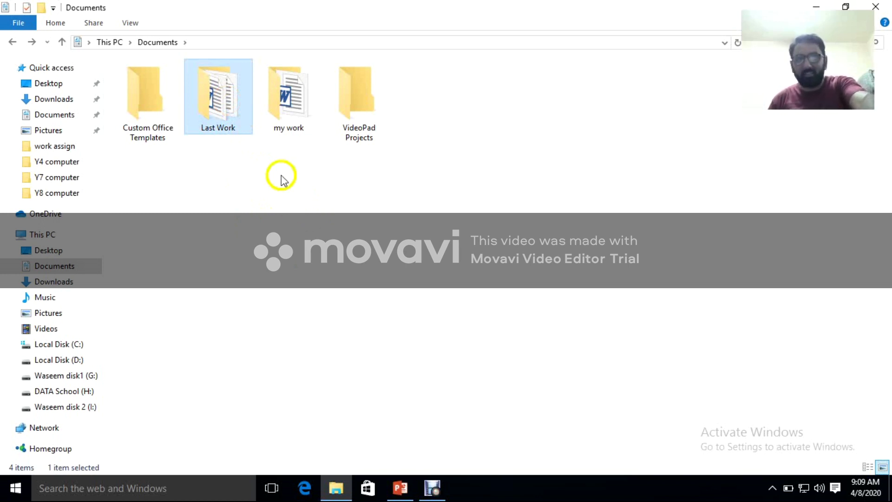
double_click(234, 103)
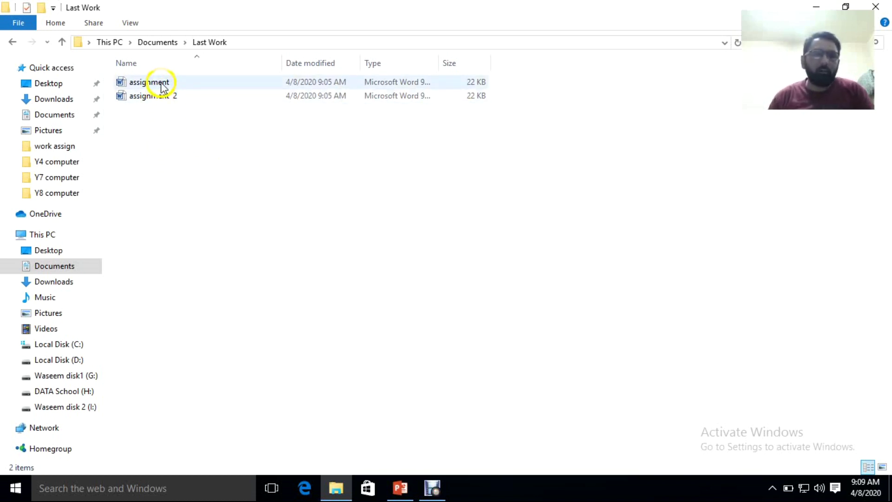
left_click(160, 85)
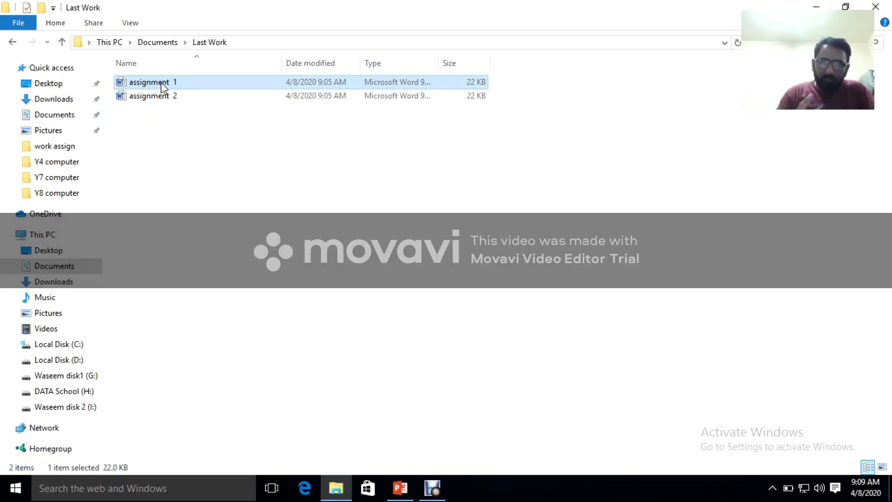
right_click(161, 82)
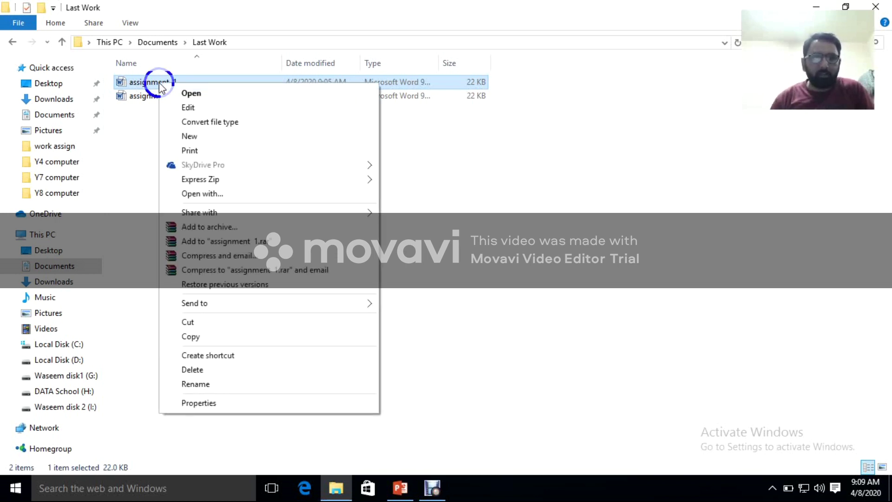
left_click(192, 371)
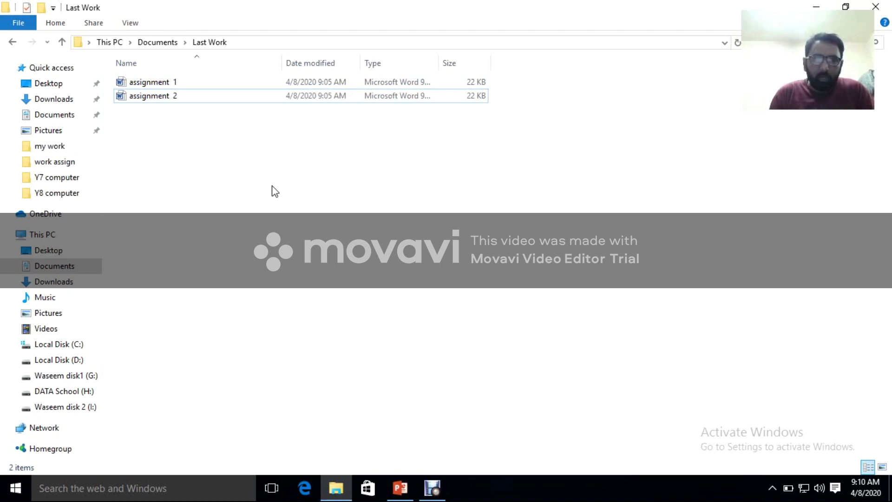
left_click_drag(746, 7, 738, 63)
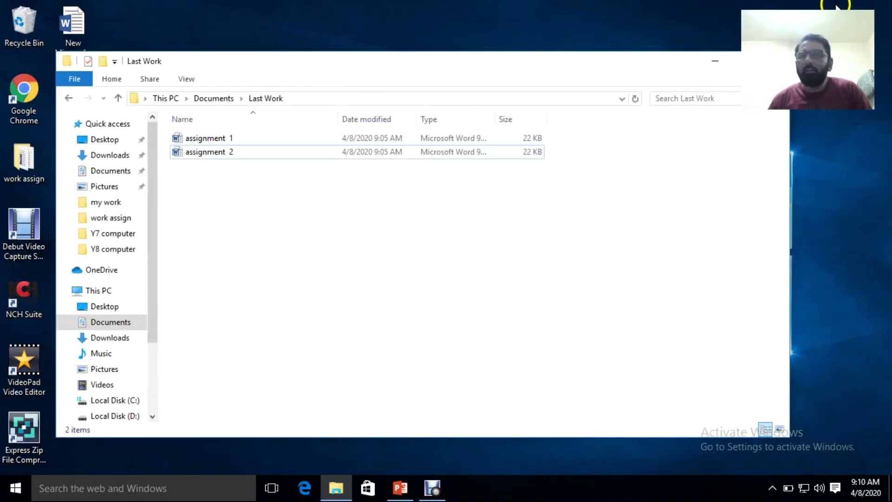
double_click(464, 65)
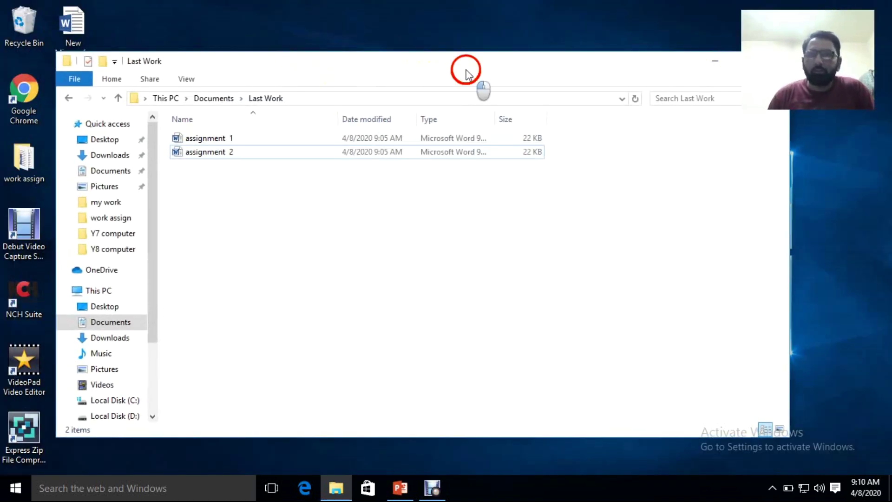
- Delete the "assignment 2" document from the "Last Work" folder and minimize the window to show the desktop
right_click(160, 95)
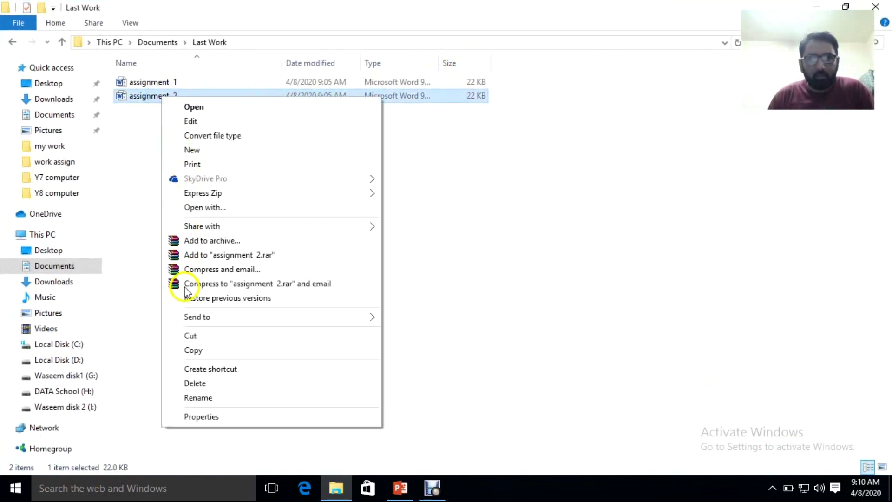
left_click(198, 384)
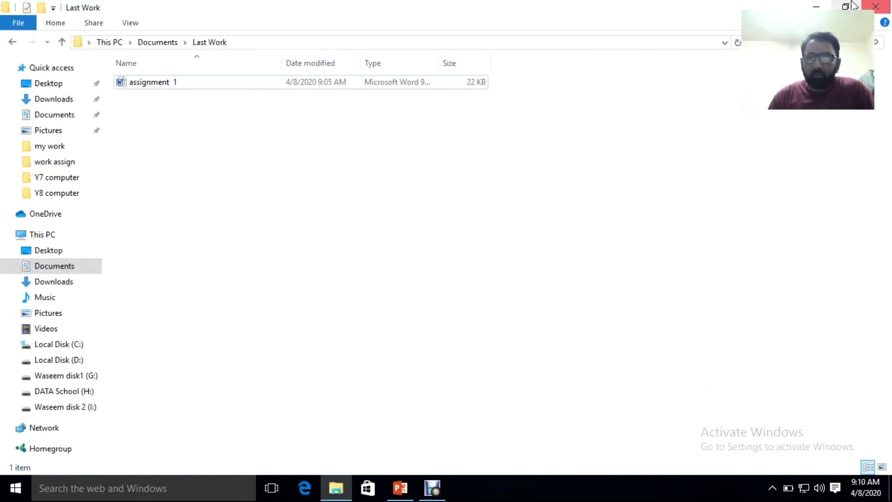
left_click(816, 7)
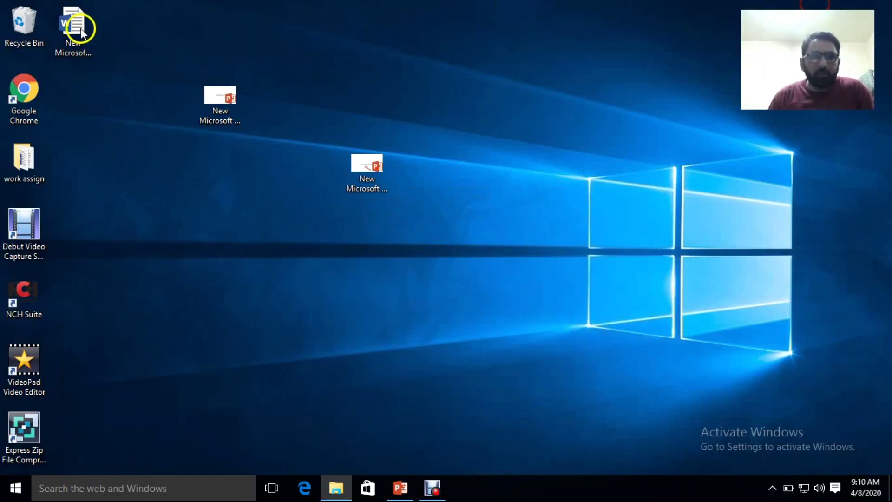
- Open the Recycle Bin, view the properties of the deleted "assignment 2" document, and close the Recycle Bin
left_click(20, 23)
left_click(20, 23)
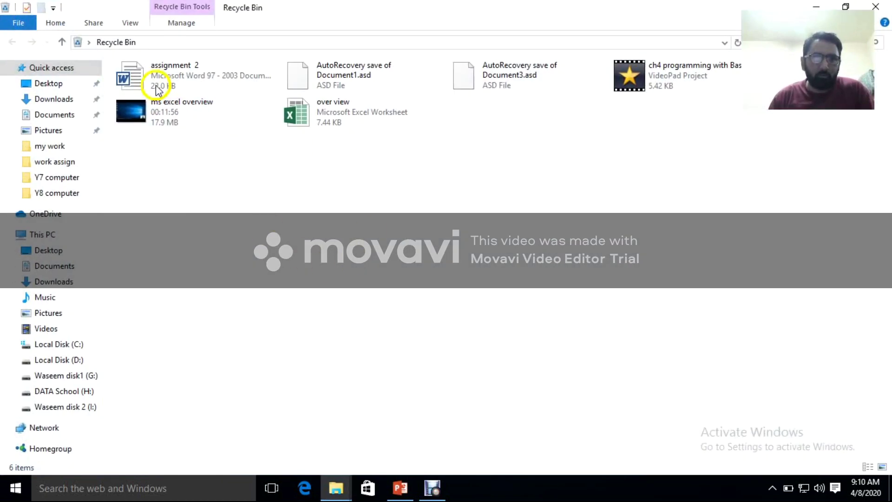
left_click(150, 79)
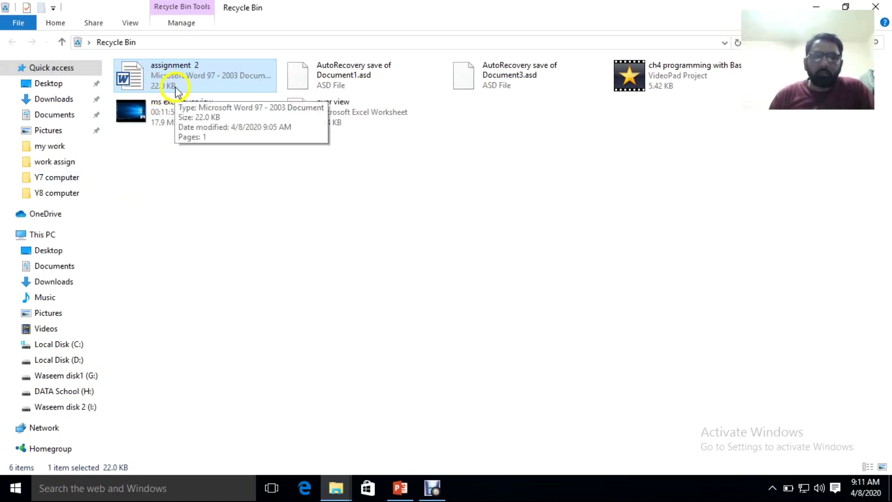
left_click(193, 146)
double_click(180, 80)
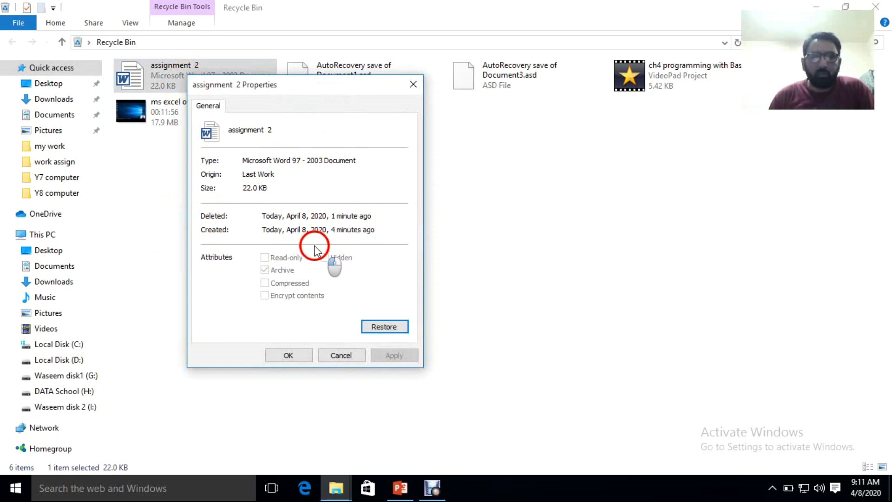
left_click(341, 356)
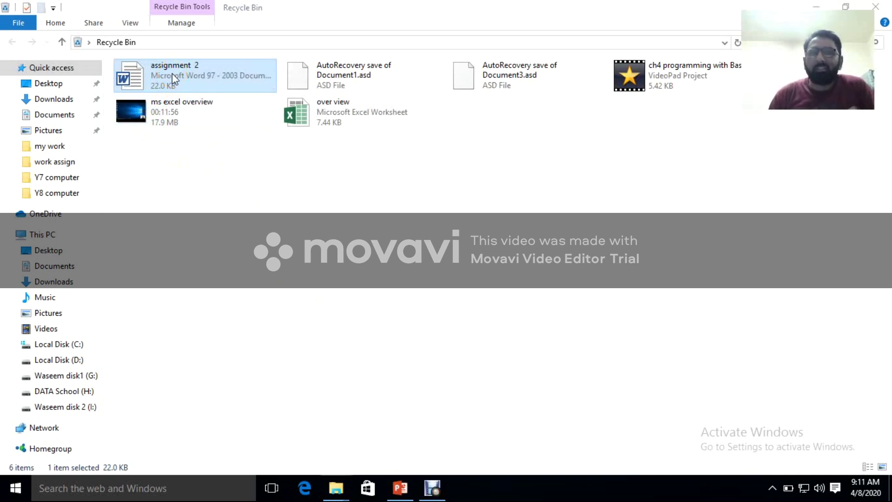
left_click(880, 6)
- Reopen the Recycle Bin, review the options available for the deleted "assignment 2" document, and minimize the window
double_click(26, 23)
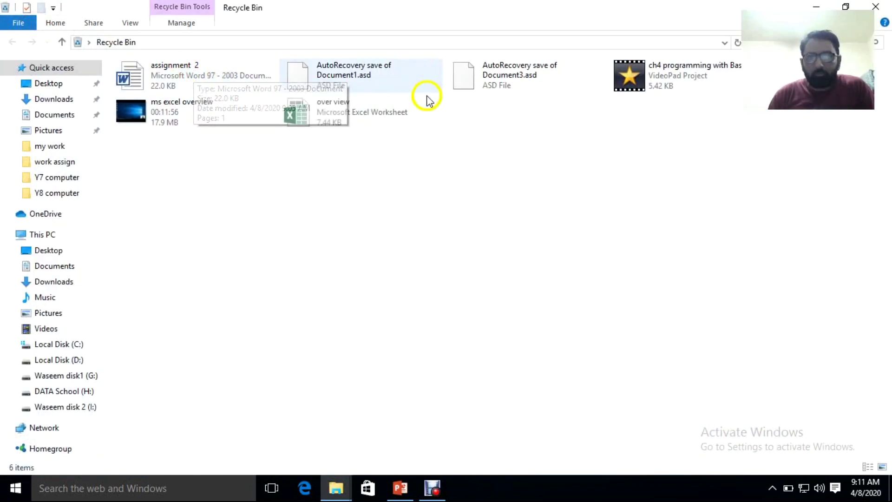
right_click(199, 76)
left_click(232, 86)
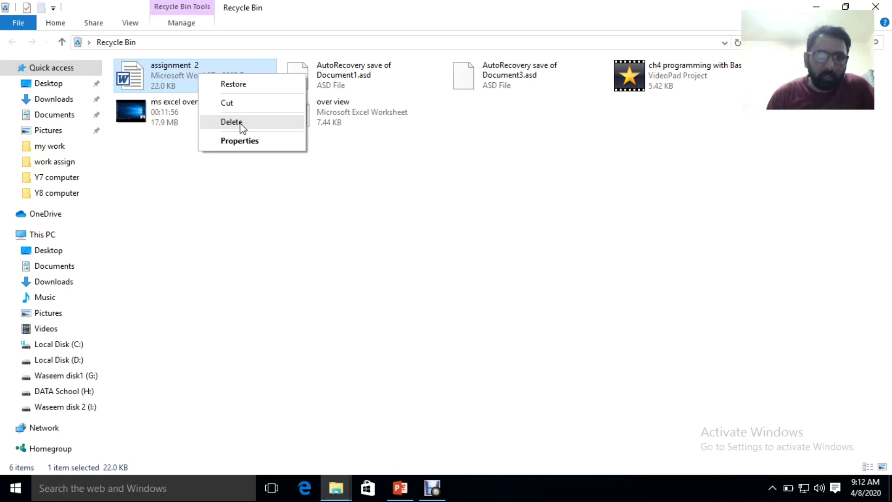
left_click(232, 92)
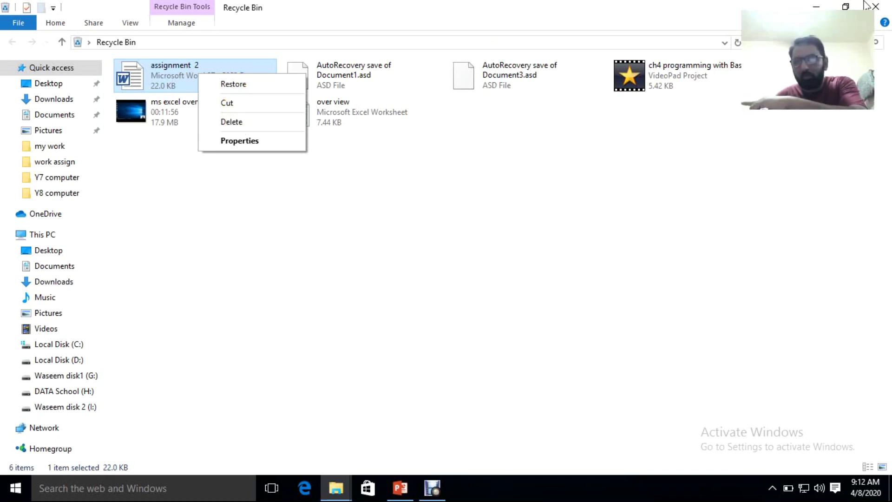
left_click(821, 7)
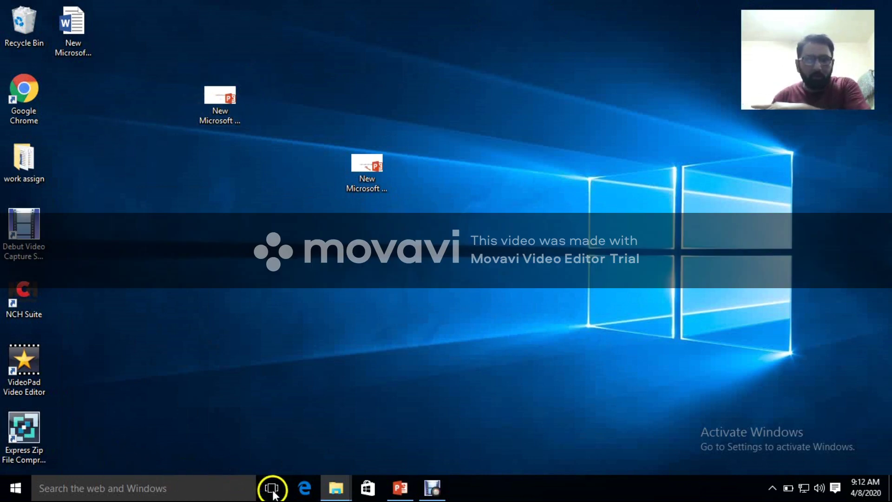
- Check the "Last Work" and "my work" folders for the deleted document, ending in "Last Work"
left_click(288, 414)
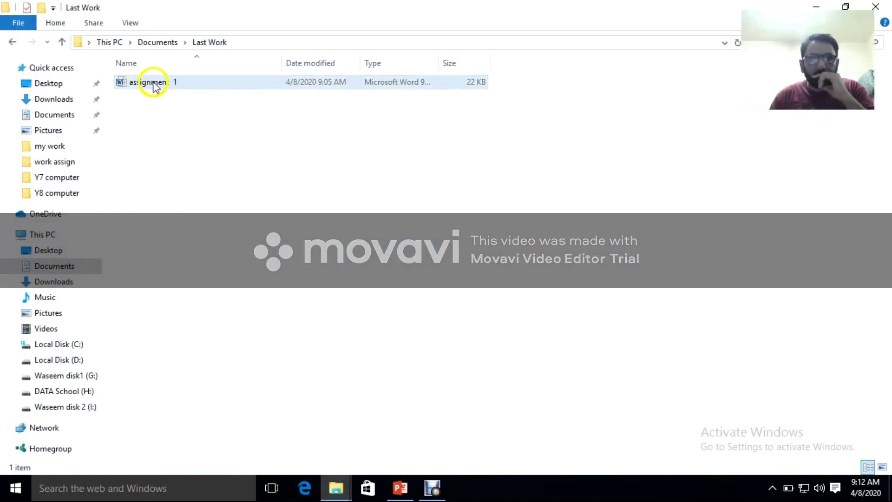
left_click(12, 43)
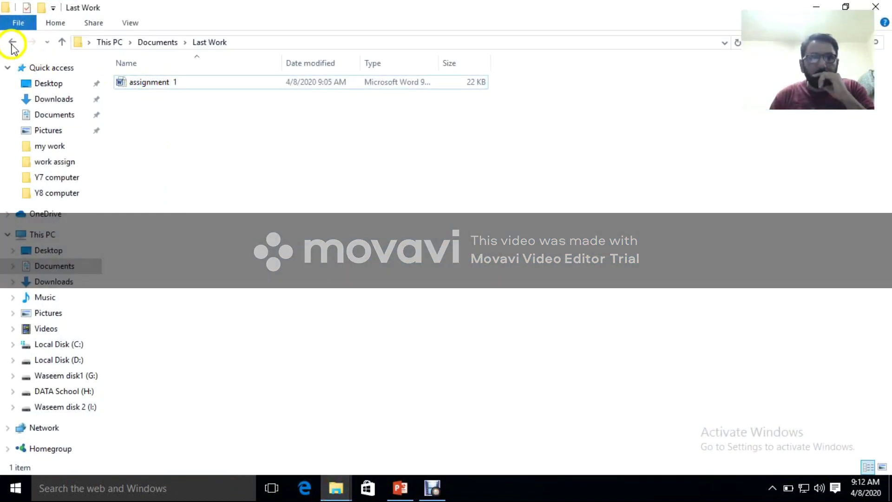
double_click(312, 123)
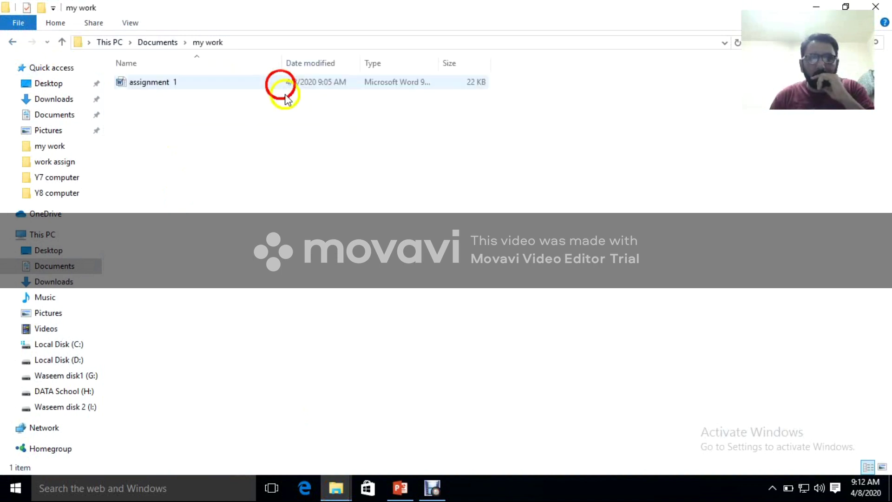
left_click(12, 43)
double_click(213, 102)
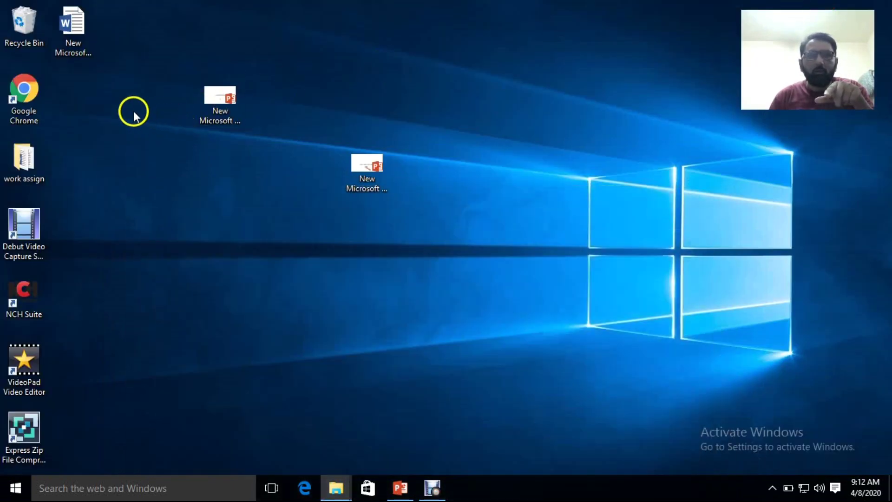
- Restore the "assignment 2" document from the Recycle Bin and minimize the Recycle Bin window
double_click(36, 32)
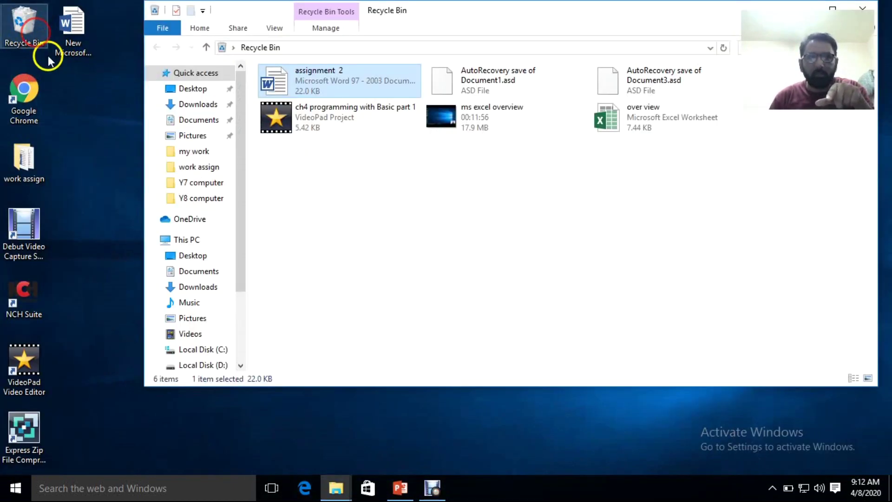
right_click(339, 80)
left_click(365, 88)
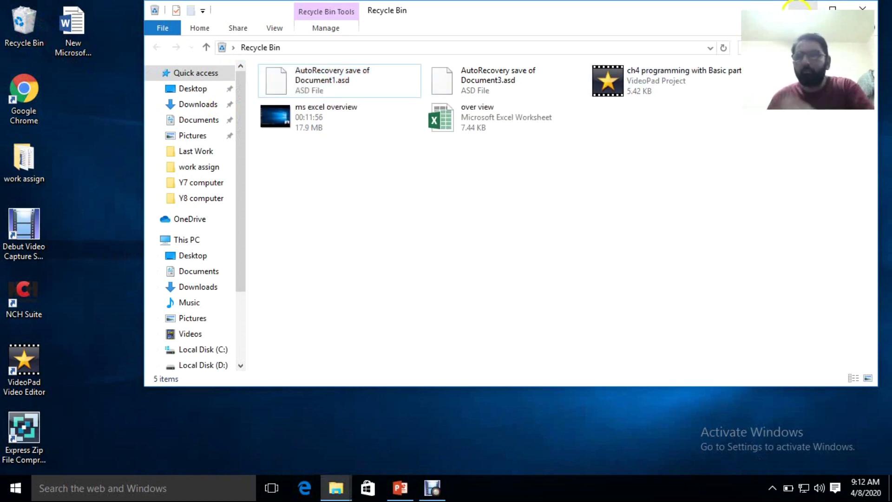
left_click(798, 8)
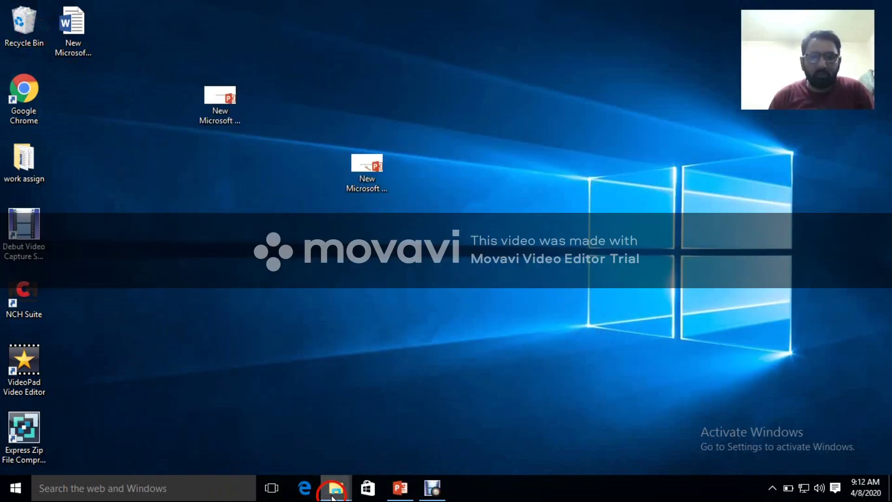
- Bring back the "Last Work" folder, check for the restored "assignment 2" document, and leave nothing selected
mouse_move(332, 495)
left_click(275, 439)
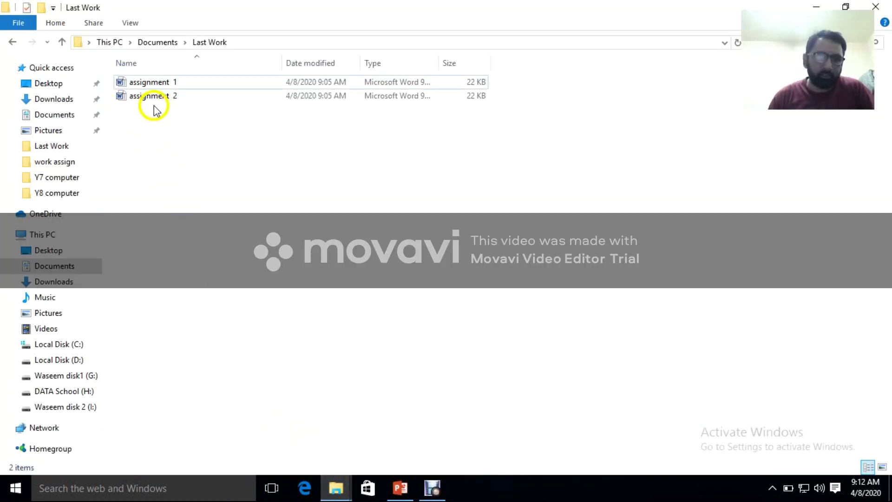
left_click(135, 97)
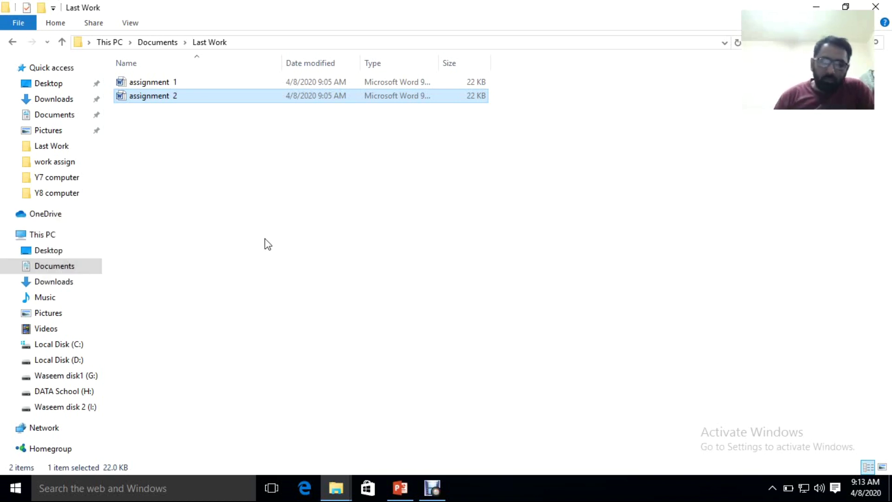
left_click(264, 306)
- Show the taskbar search and the folder's own search box, then go to This PC and activate its search box
left_click(164, 487)
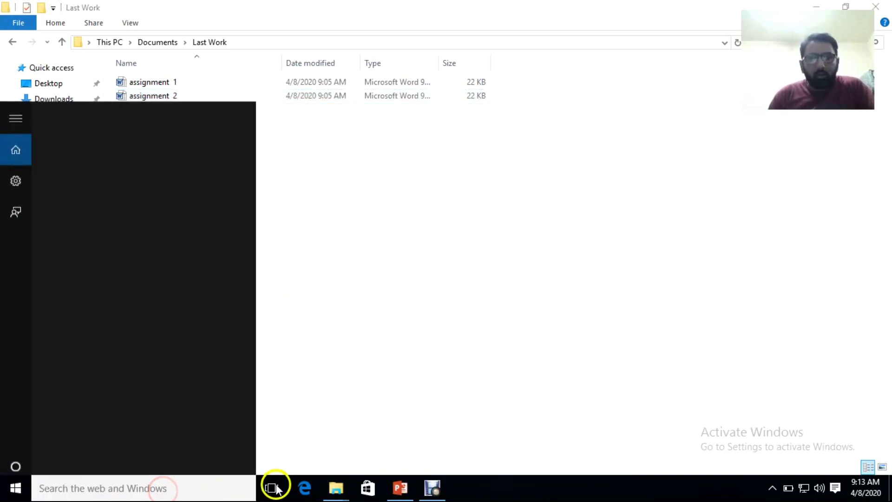
left_click(799, 42)
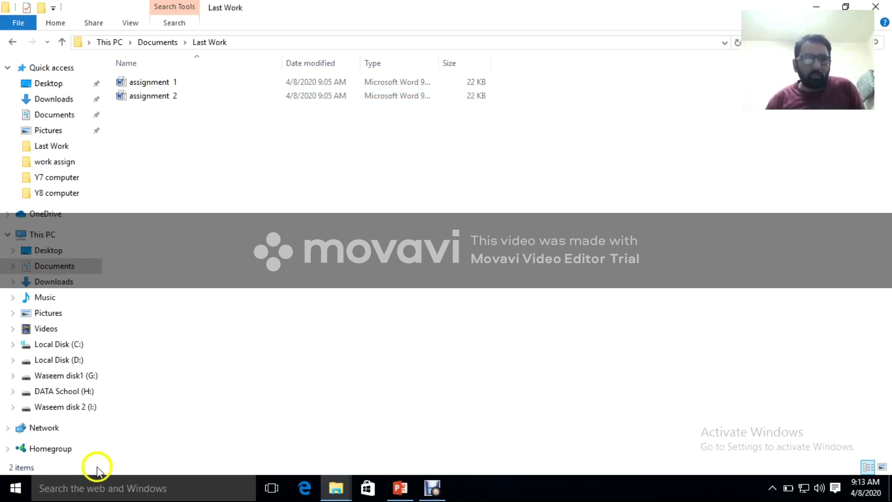
left_click(55, 266)
left_click(43, 234)
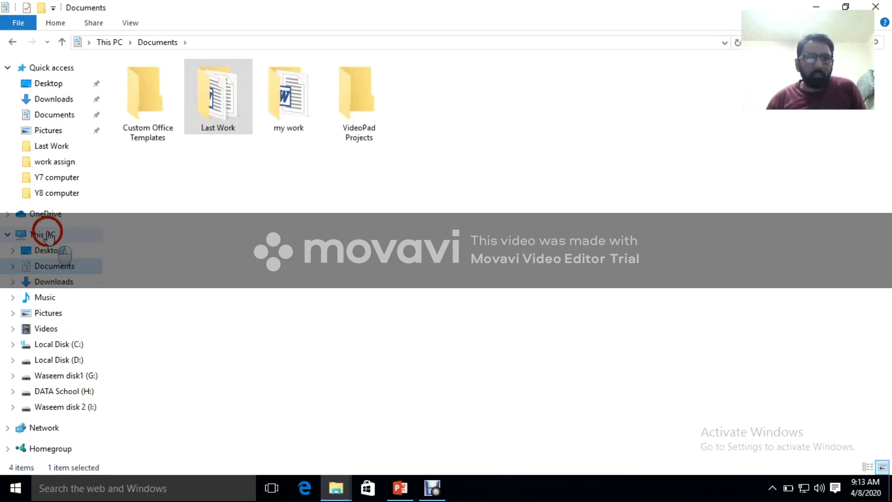
left_click(831, 42)
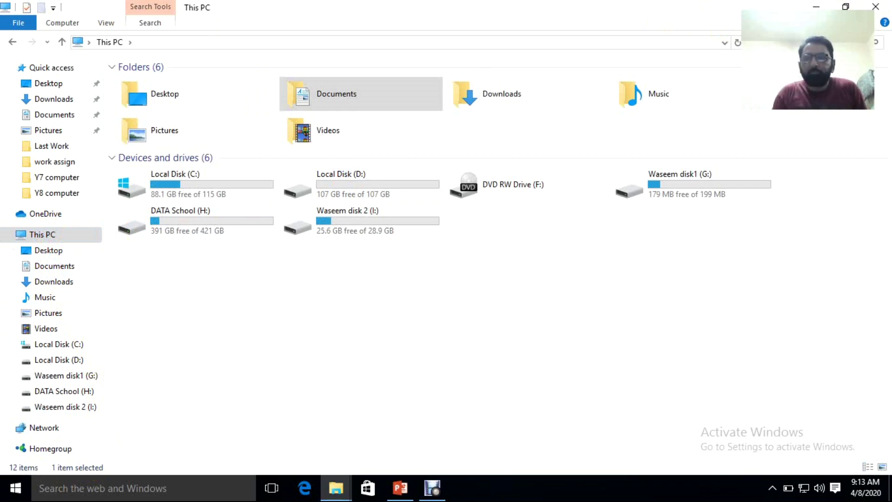
type("qwer")
key("BackSpace")
key("BackSpace")
key("BackSpace")
key("BackSpace")
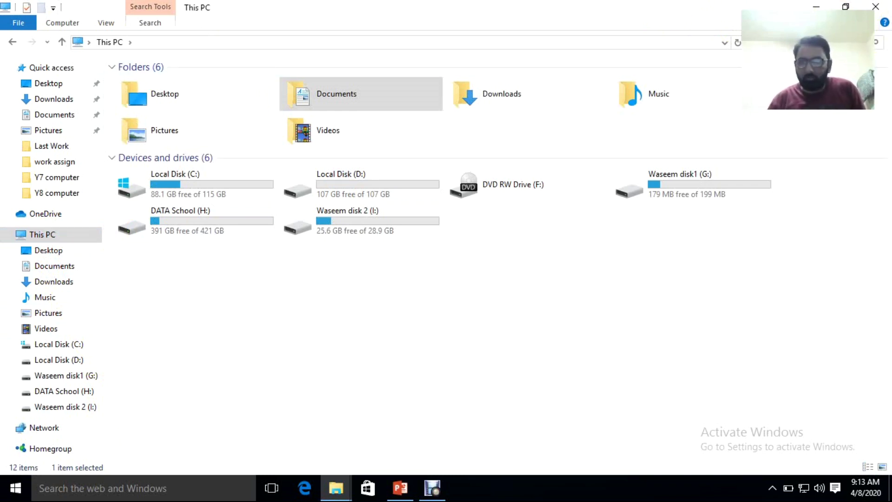
- Search This PC for "assignment" and look through the matching files
type("assi")
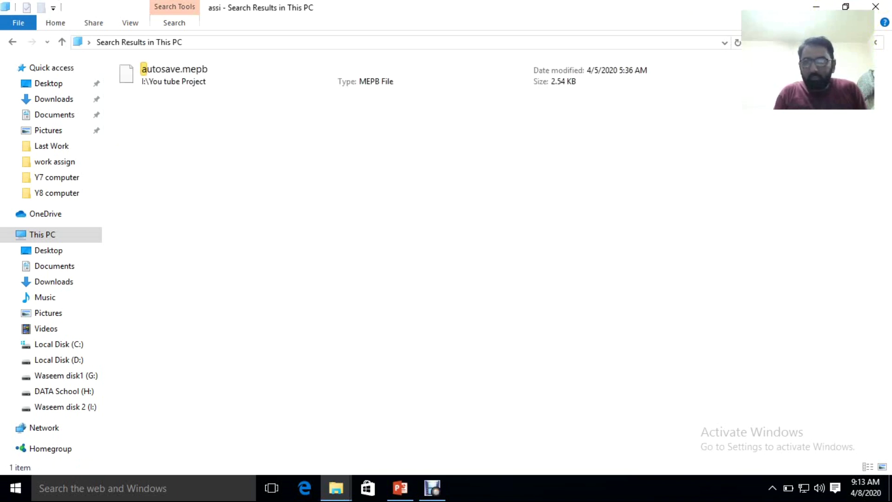
type("gnment")
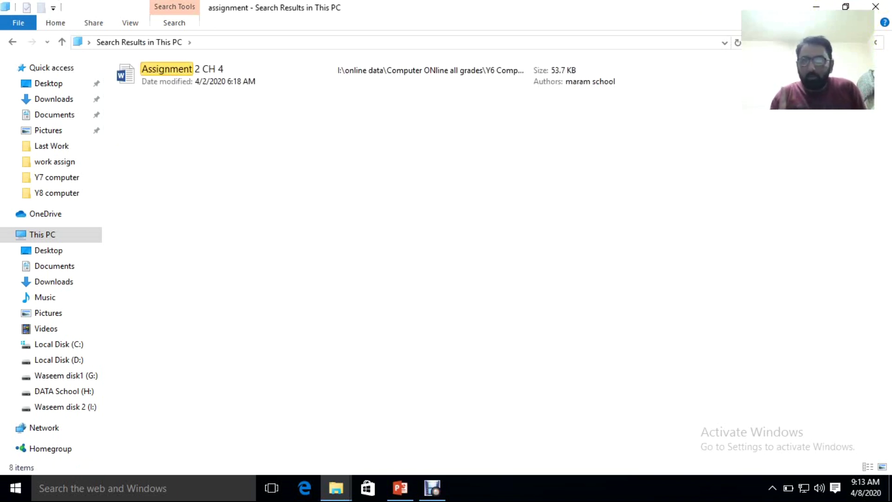
type("1")
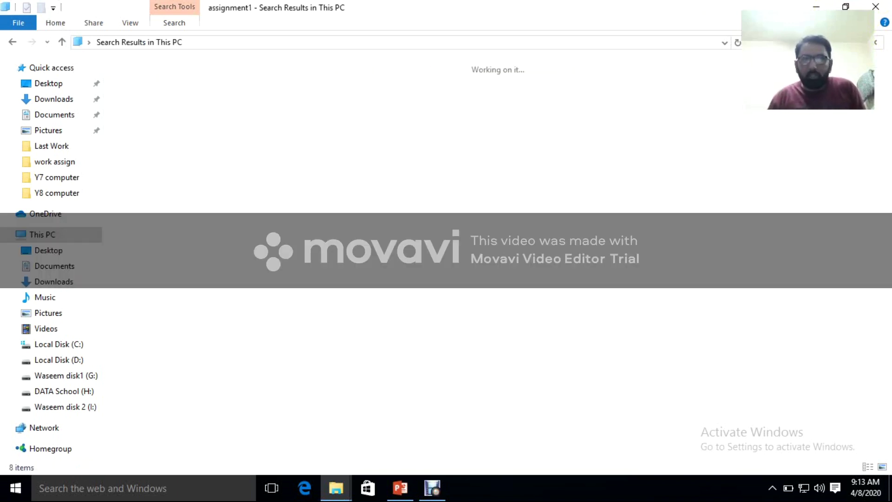
key("BackSpace")
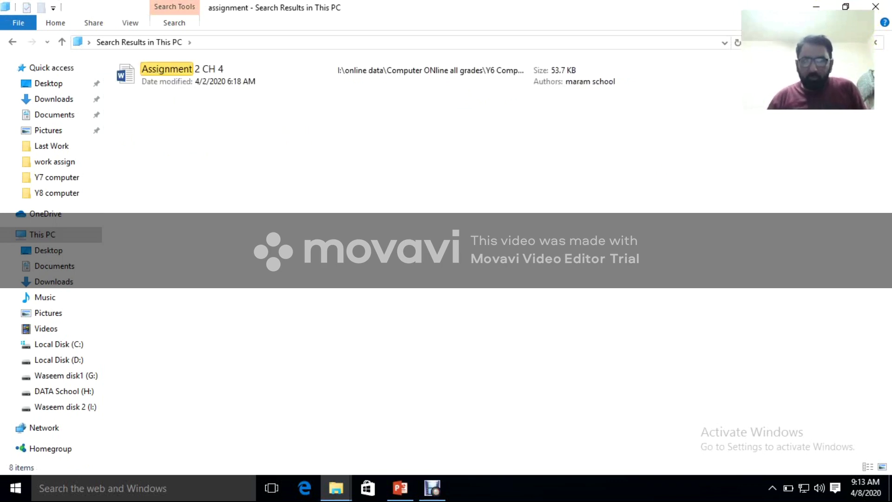
key("Return")
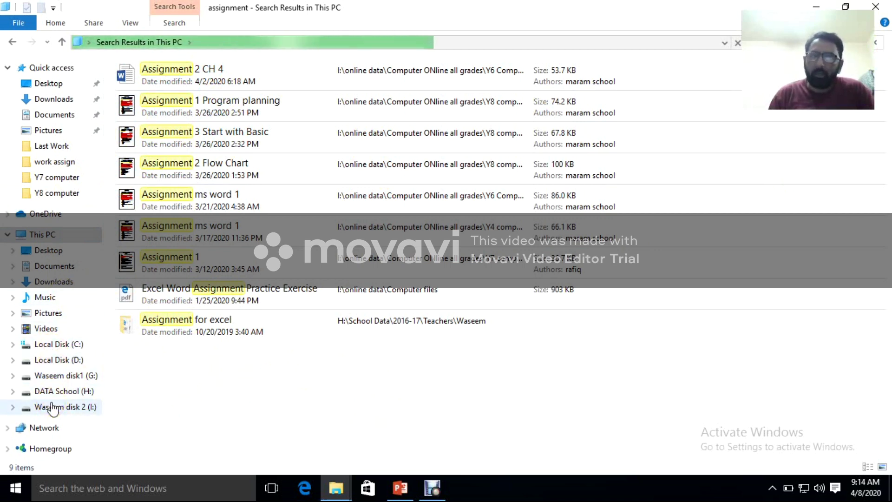
left_click(230, 129)
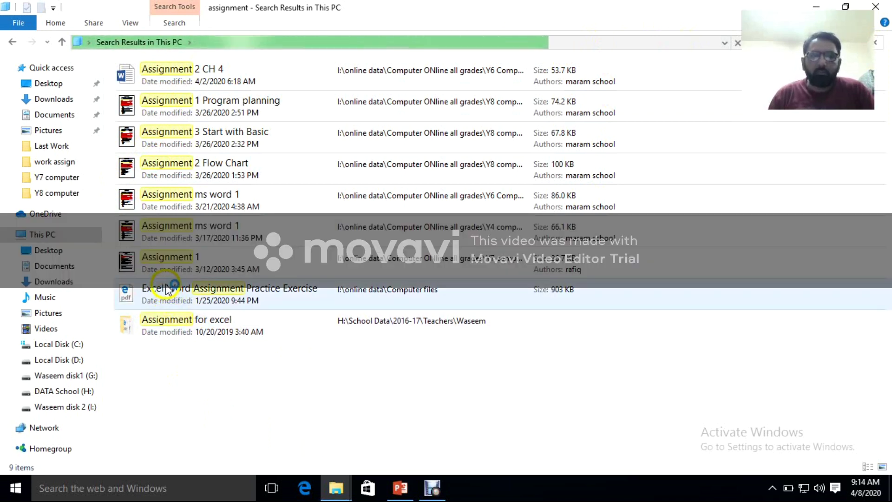
- Minimize the search results, switch to PowerPoint to check the "Files and Folders" topic list, and minimize the presentation
left_click(504, 198)
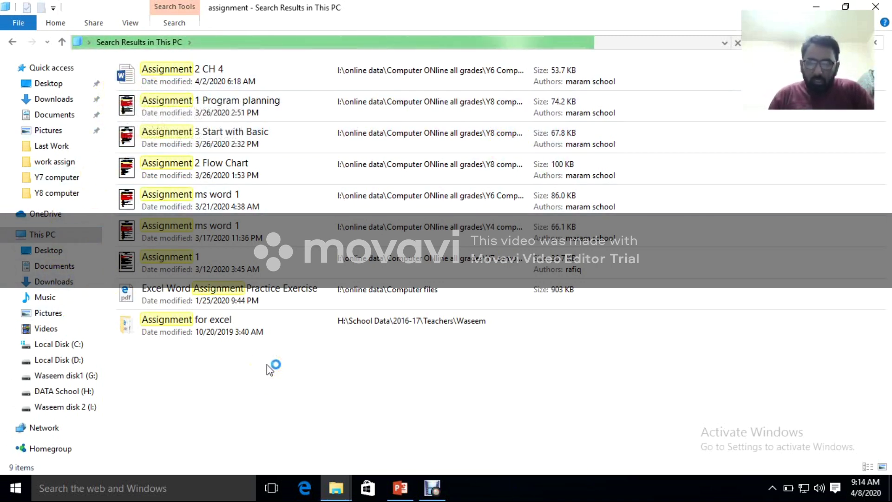
left_click(738, 39)
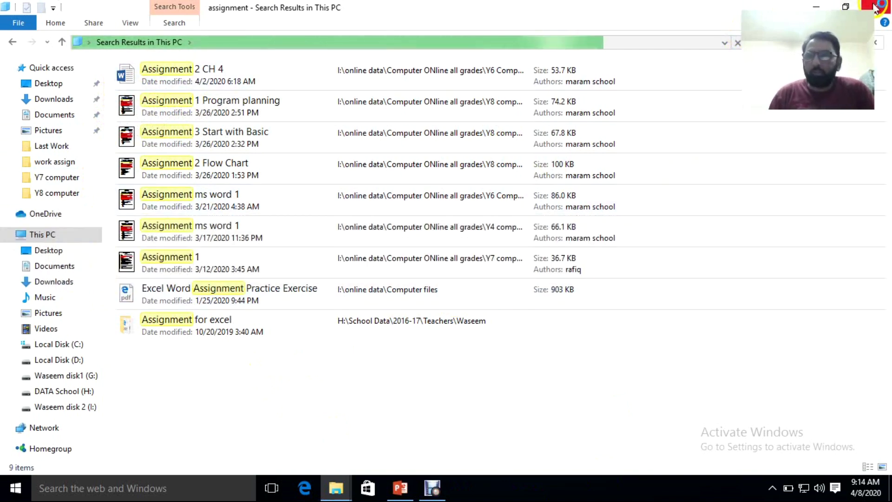
left_click(827, 7)
left_click(399, 487)
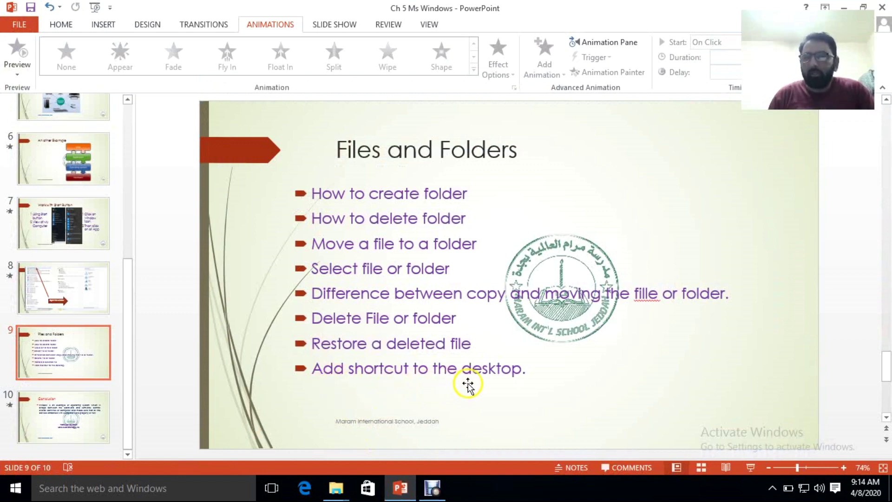
left_click(848, 5)
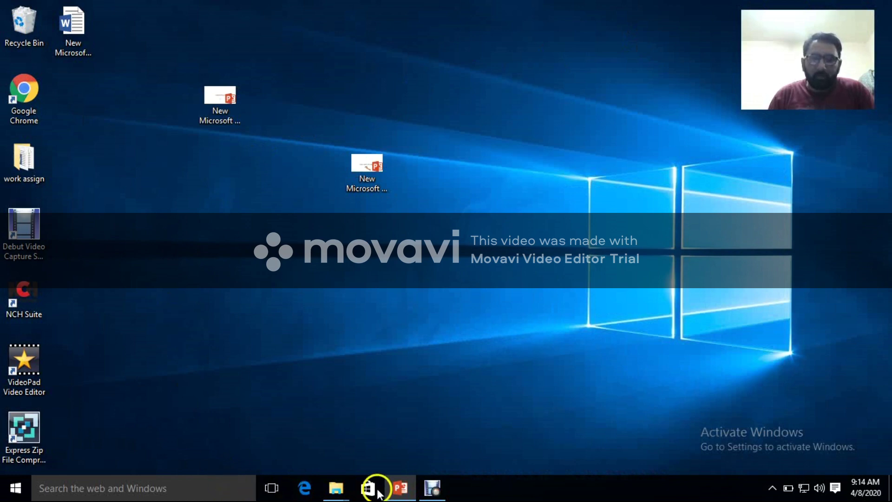
- Bring back the search results window and open the "Last Work" folder in Documents
left_click(15, 487)
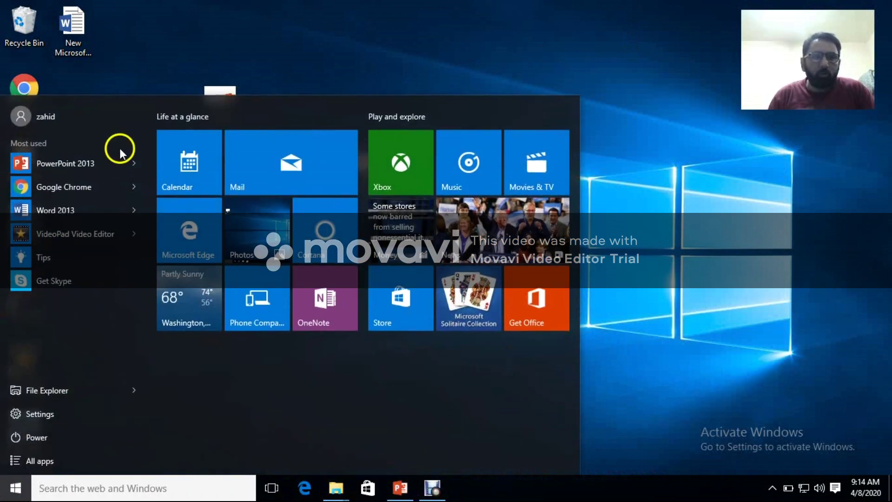
left_click(132, 53)
left_click(337, 492)
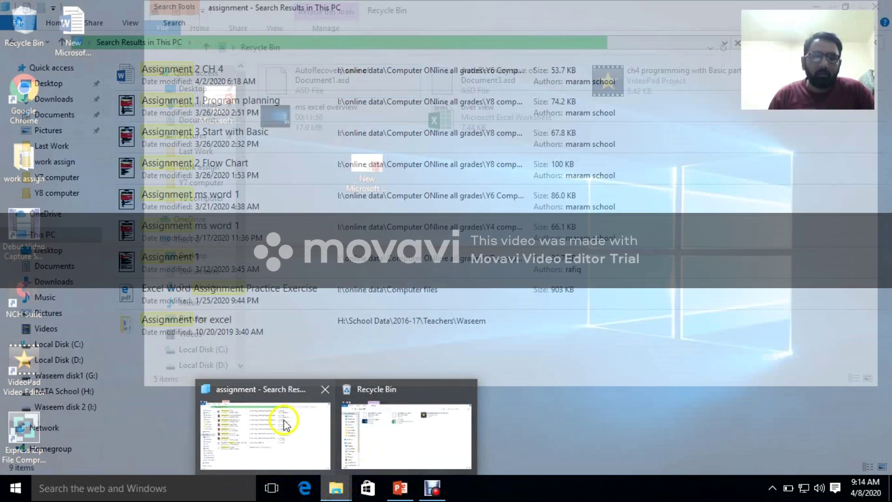
left_click(279, 418)
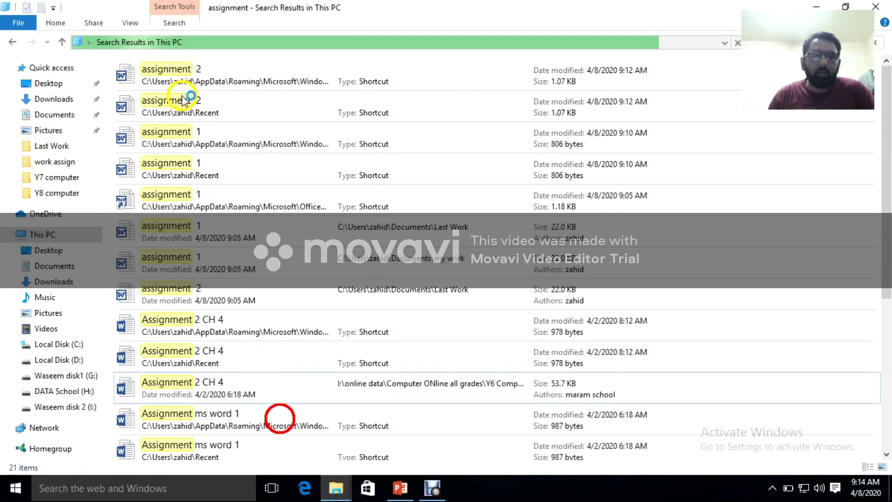
left_click(51, 114)
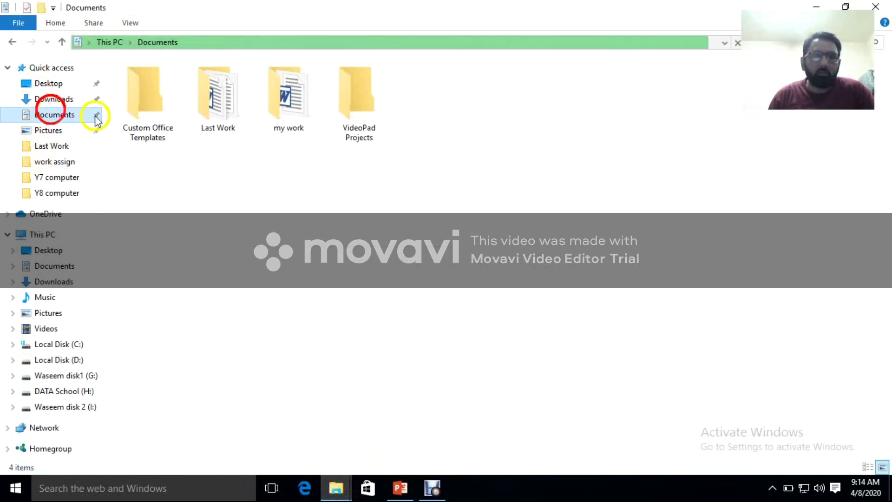
double_click(218, 108)
- Create a desktop shortcut to the "assignment 2" document in the "Last Work" folder
left_click(157, 99)
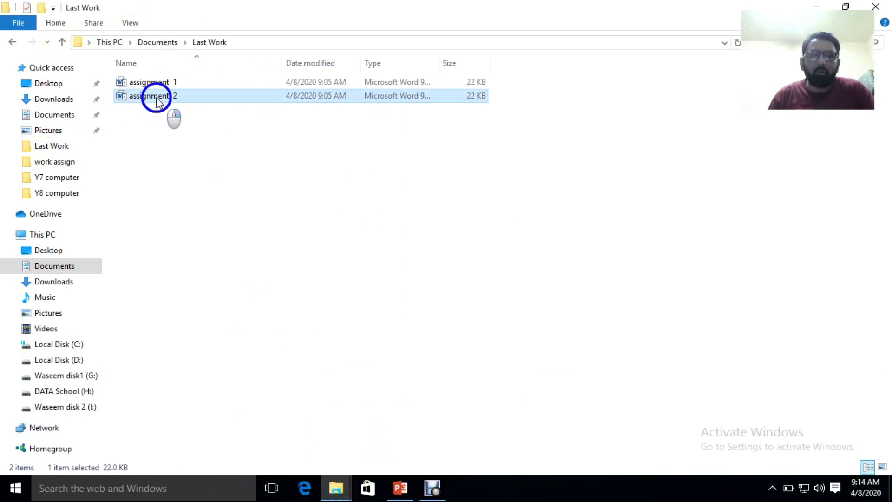
right_click(158, 102)
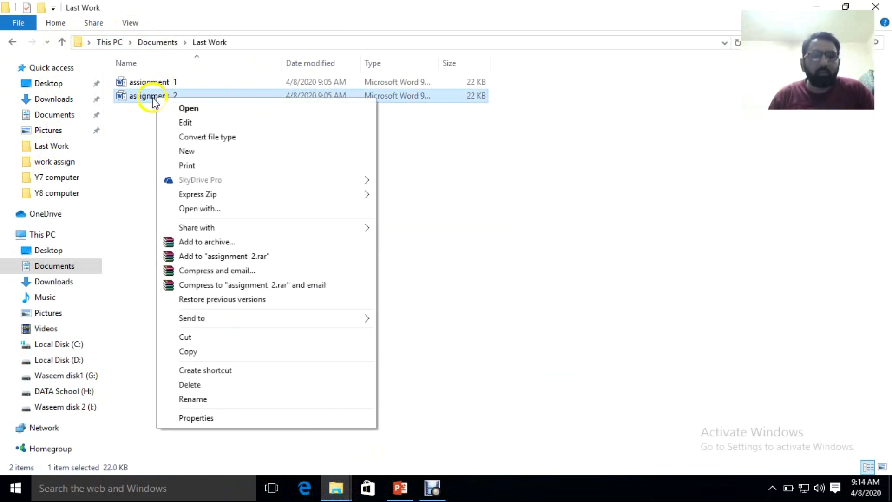
mouse_move(199, 320)
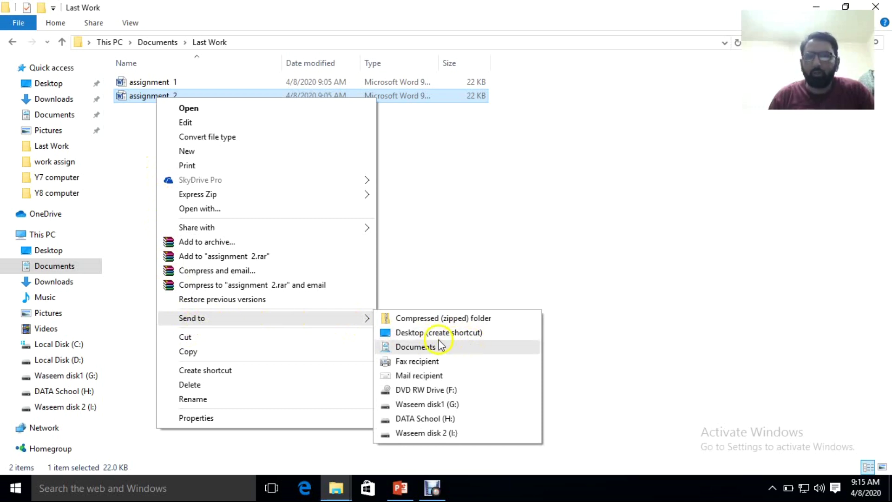
left_click(424, 334)
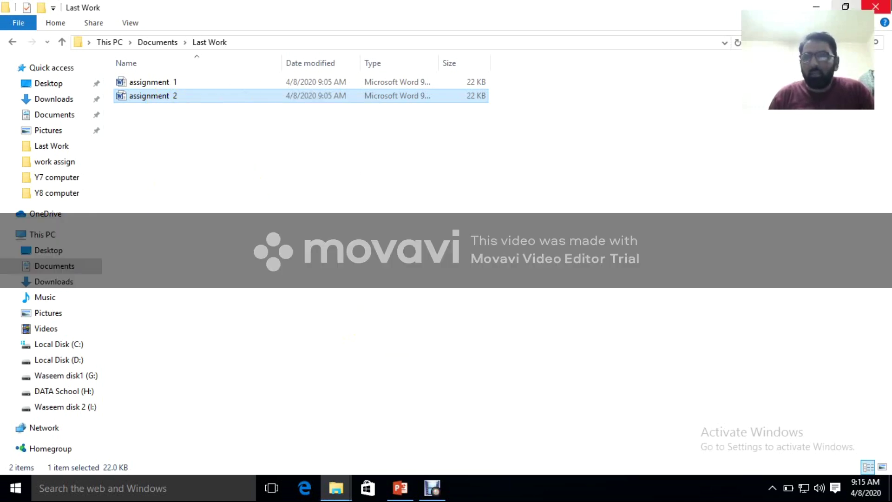
- Show the desktop and move the "assignment 2" shortcut to an empty area below the PowerPoint files
key("super+d")
left_click_drag(74, 96, 388, 288)
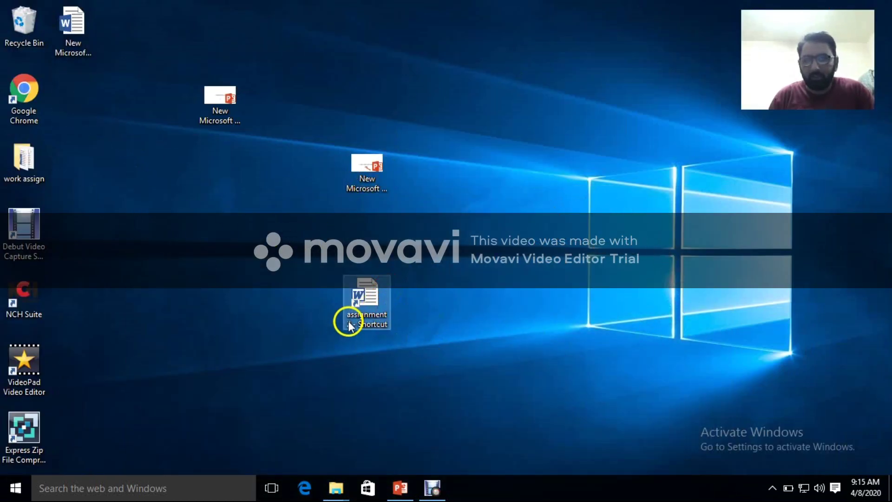
left_click(420, 361)
- Open the "assignment 2" document from its desktop shortcut, check it in Word, and close it
left_click(370, 300)
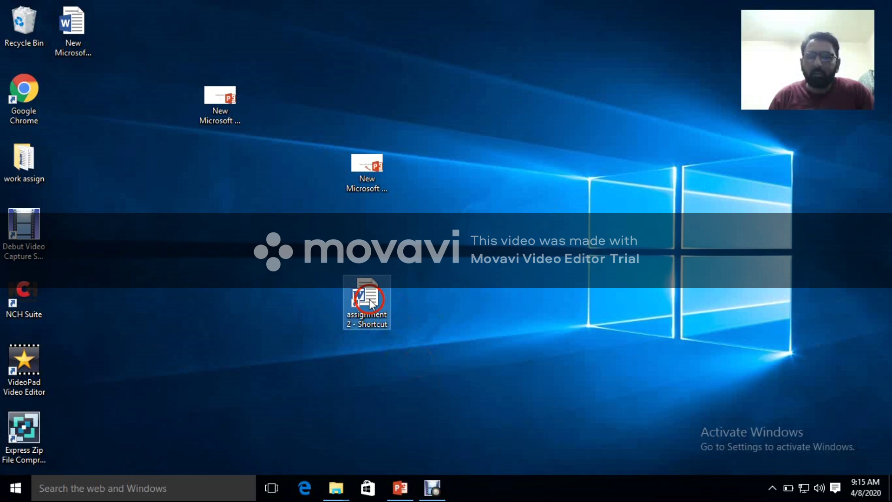
double_click(370, 301)
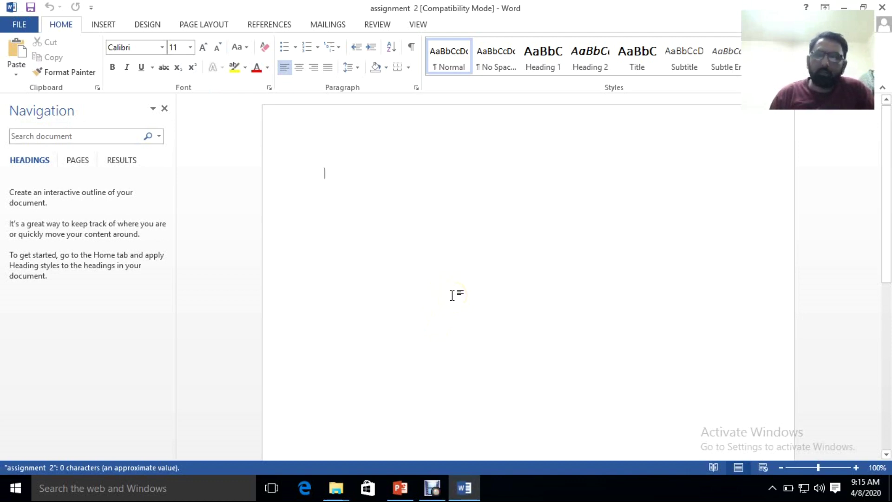
left_click(882, 7)
- Delete the "assignment 2" shortcut from the desktop
left_click(386, 308)
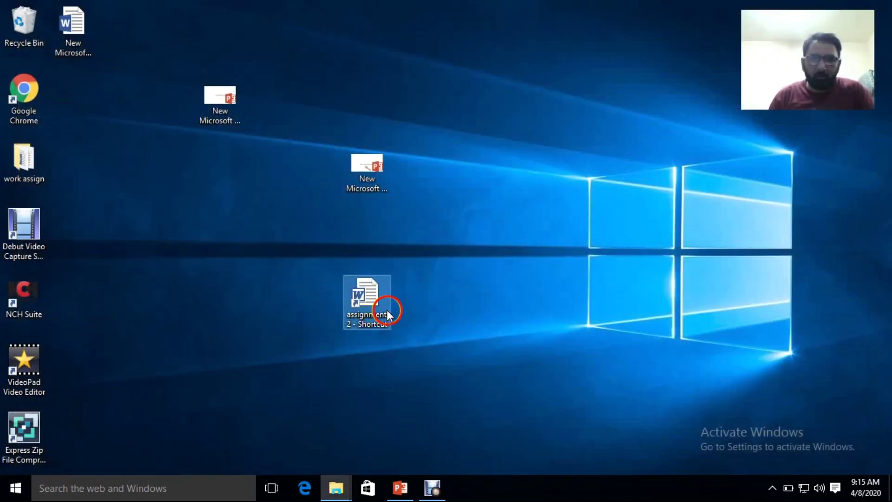
right_click(375, 310)
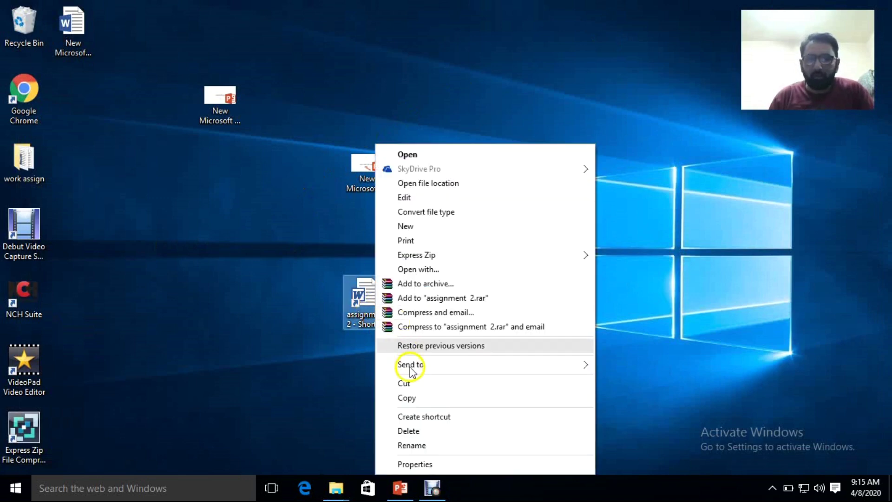
left_click(419, 432)
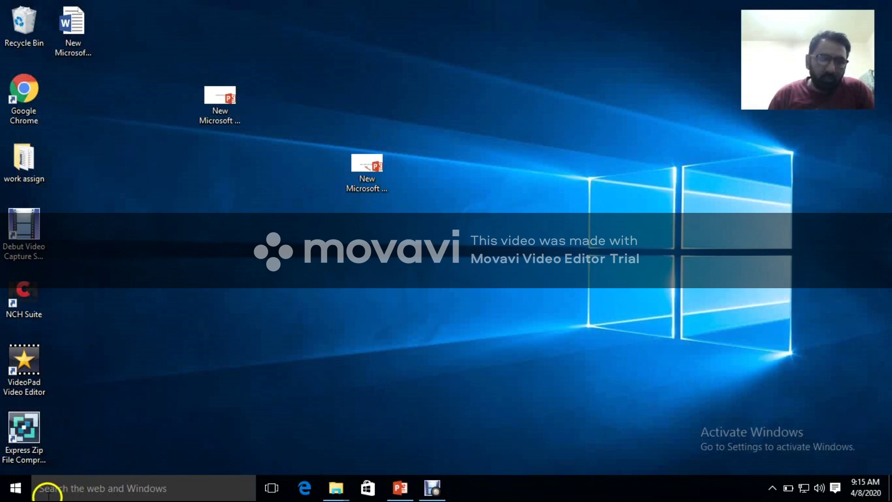
- Return to the presentation in PowerPoint, go to the "Conclusion" slide, and start the slide show from the first slide
left_click(399, 488)
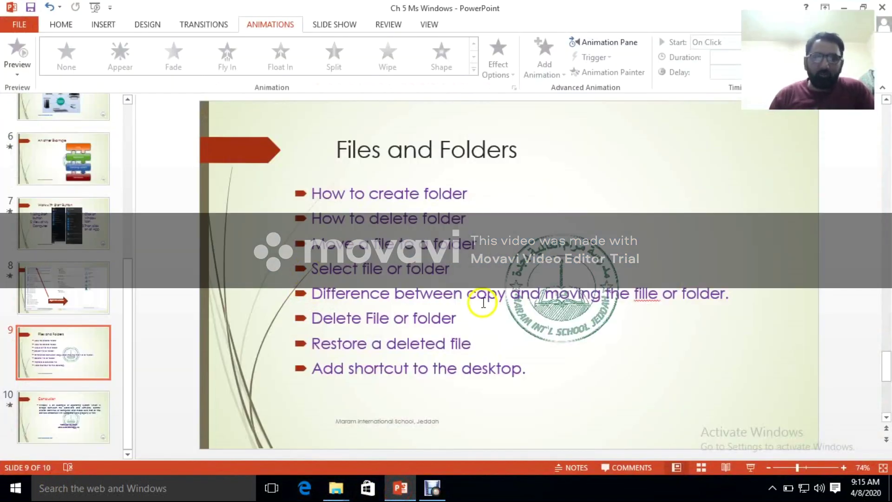
scroll(565, 353, "down", 1)
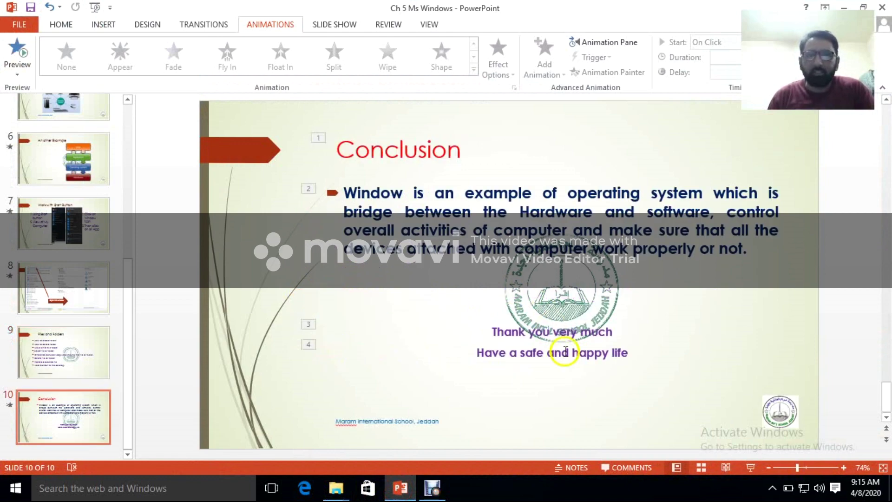
key("F5")
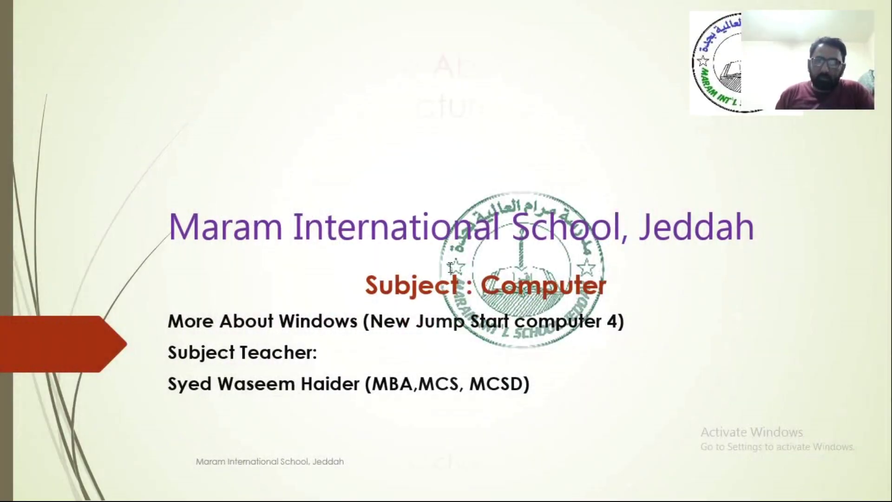
- Advance the slide show past the "Microsoft Window?" slide and reveal the diagram on the "An other Example" slide
key("Right")
key("Right")
key("Right")
key("Right")
key("Right")
key("Right")
key("Right")
key("Right")
key("Right")
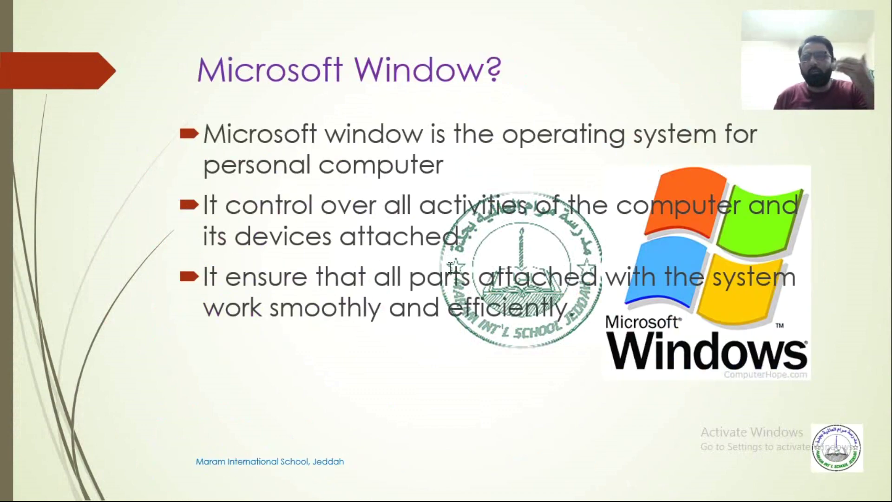
key("Right")
key("Right")
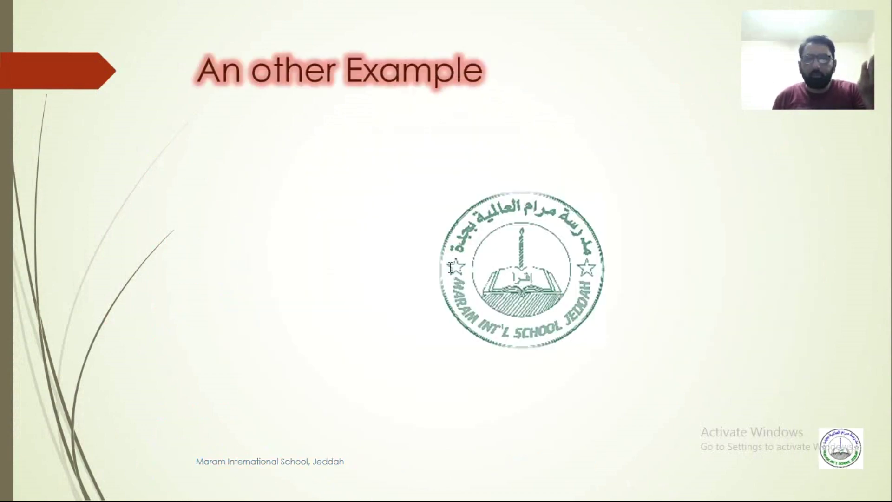
key("Right")
key("Right")
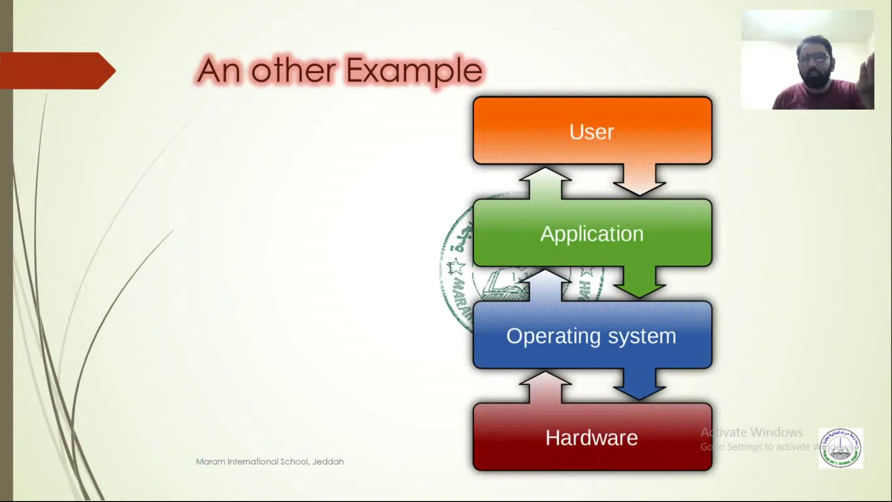